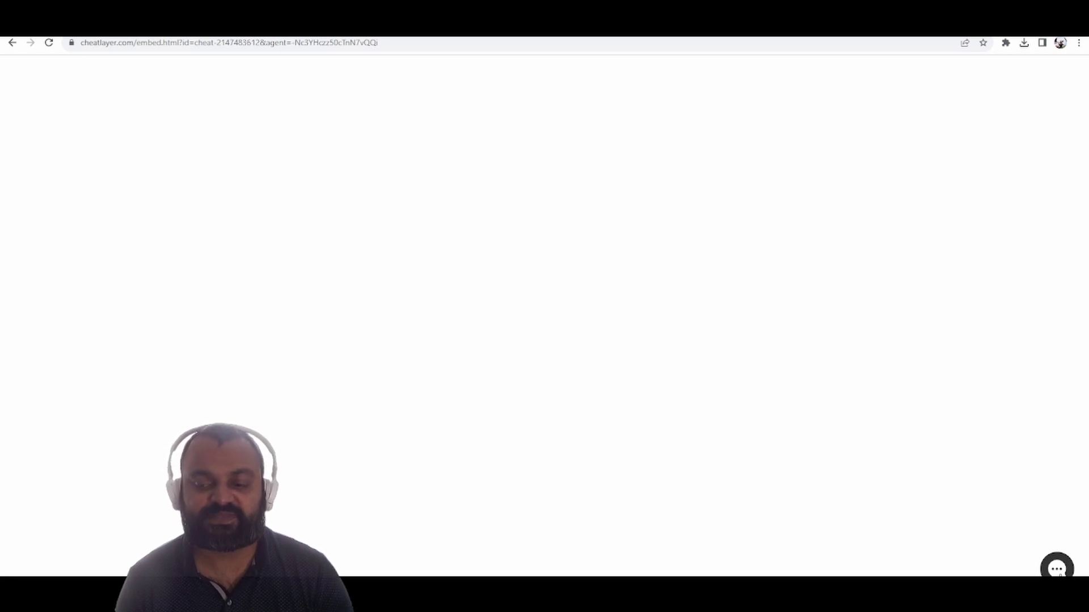
# Step: Ask the embedded agent 'Who are you?' in its chat panel, then start a spoken message
pyautogui.click(1057, 569)
pyautogui.click(939, 526)
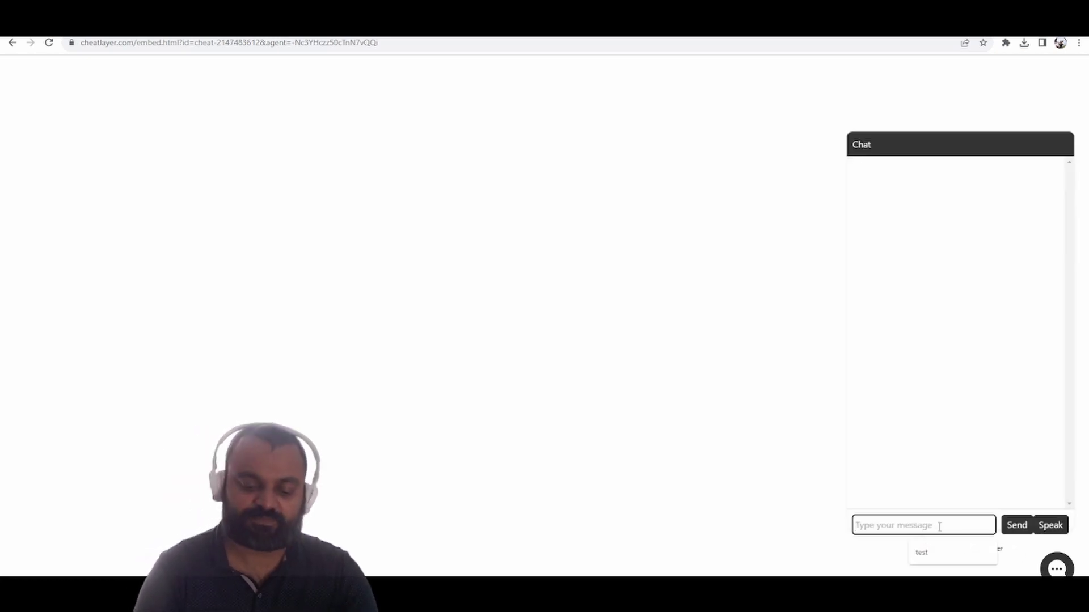
pyautogui.write('Who are you?')
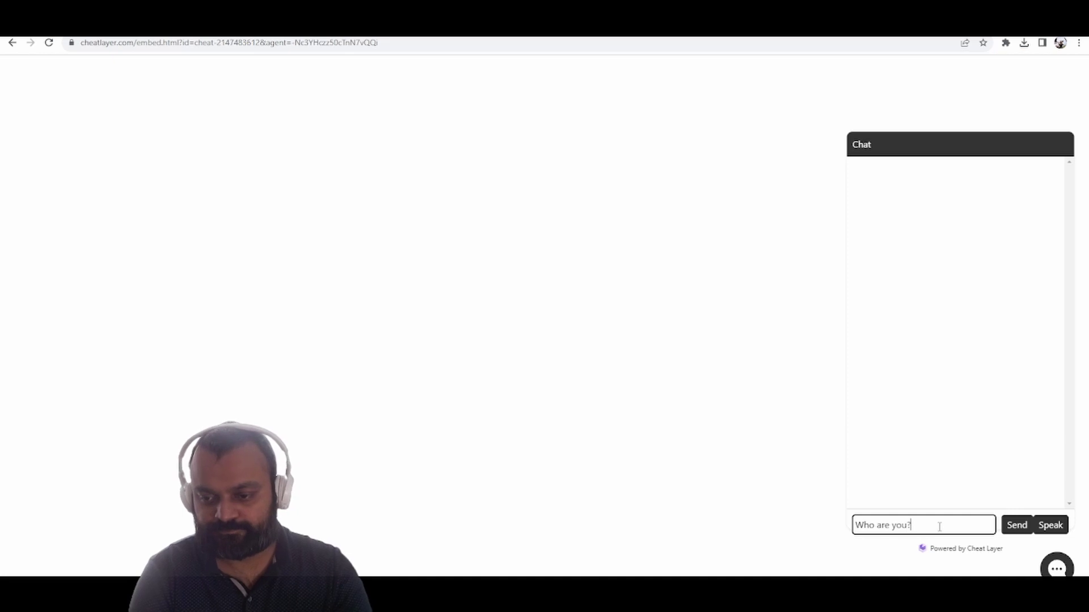
pyautogui.press('Return')
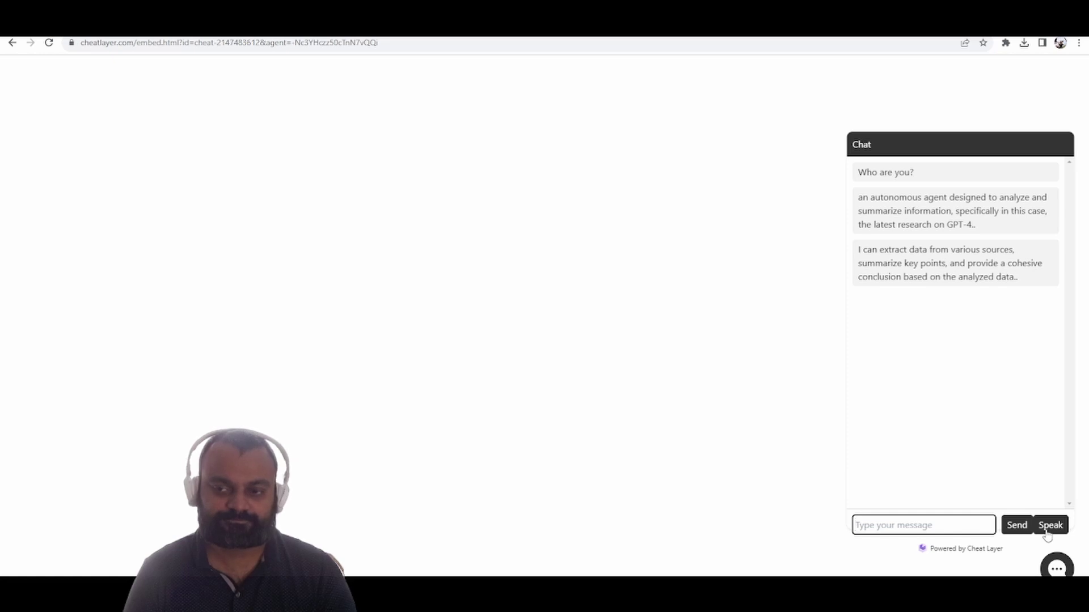
pyautogui.click(1049, 527)
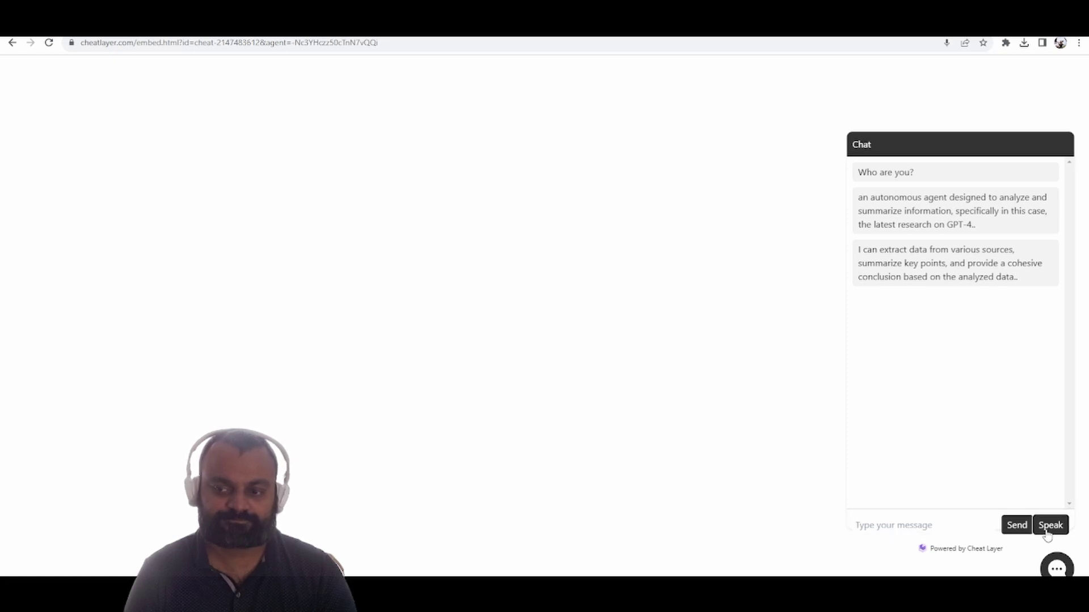
# Step: Reopen the agent chat and dictate a question on how it can help a real estate agent
pyautogui.click(662, 277)
pyautogui.click(1056, 569)
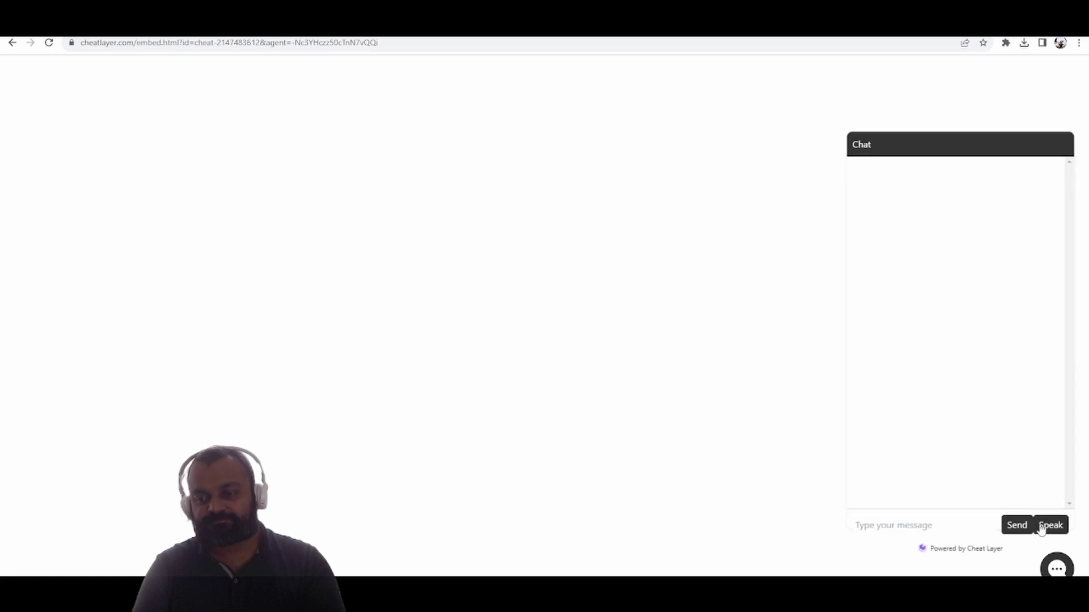
pyautogui.click(1050, 527)
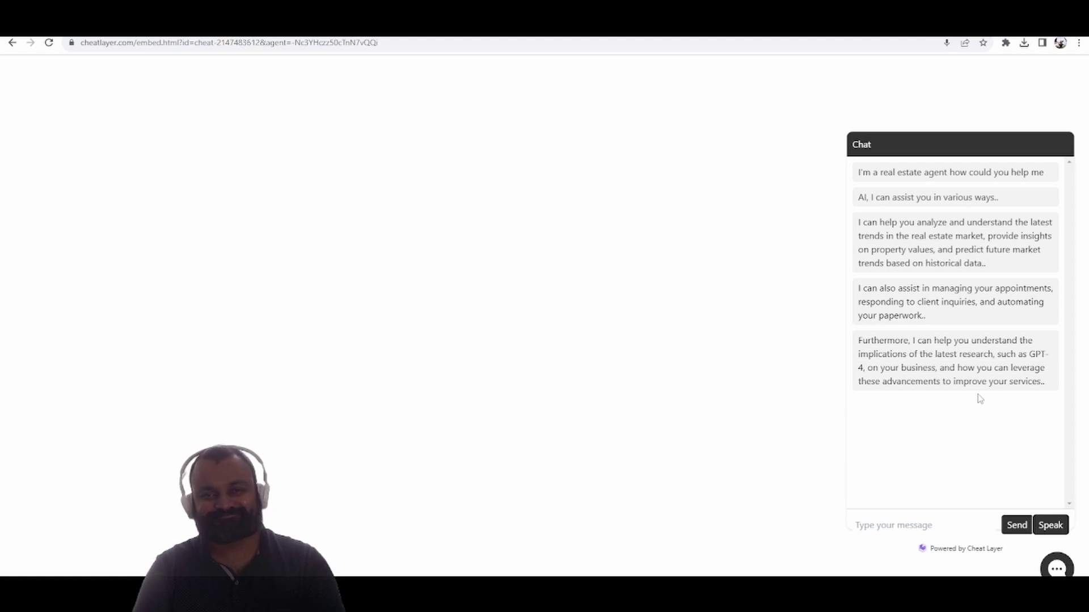
pyautogui.rightClick(980, 399)
pyautogui.click(1018, 276)
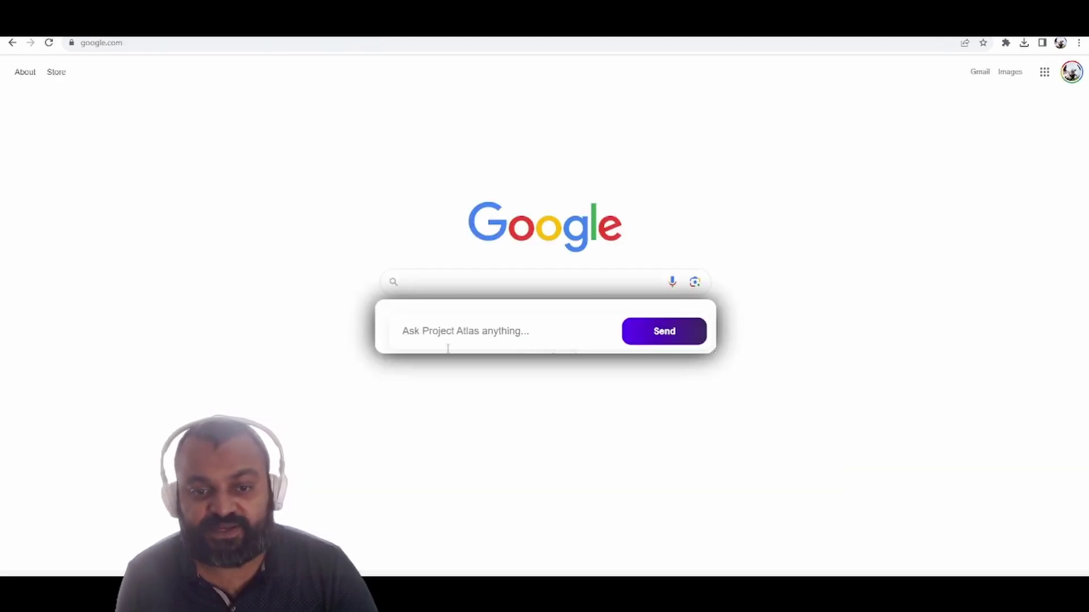
# Step: Send Project Atlas the prompt 'build a landing page for a real estate firm and use unplash for stock photos'
pyautogui.click(450, 323)
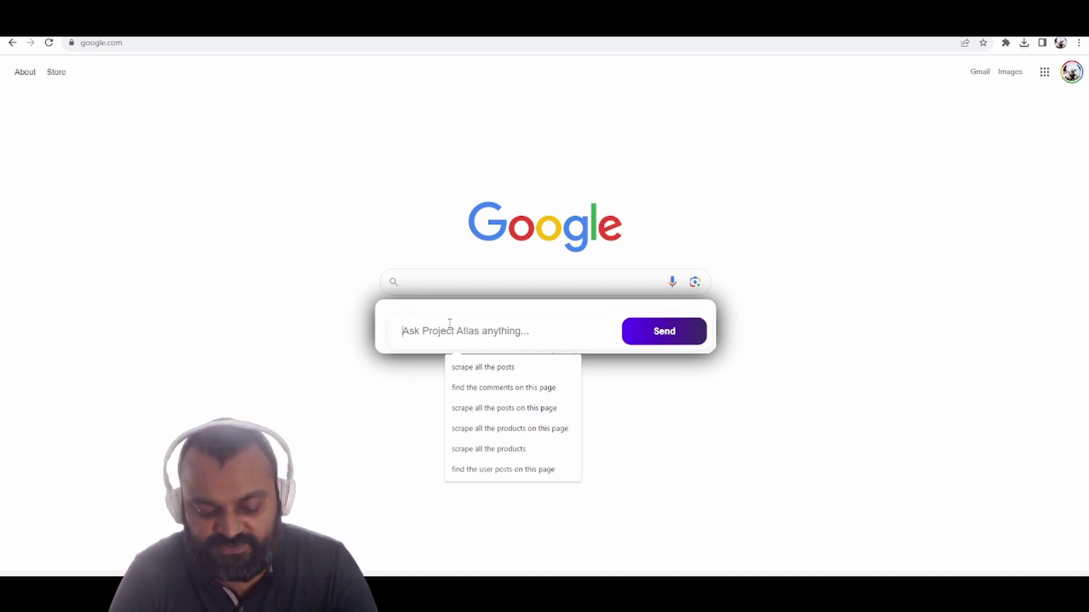
pyautogui.write('build a lan')
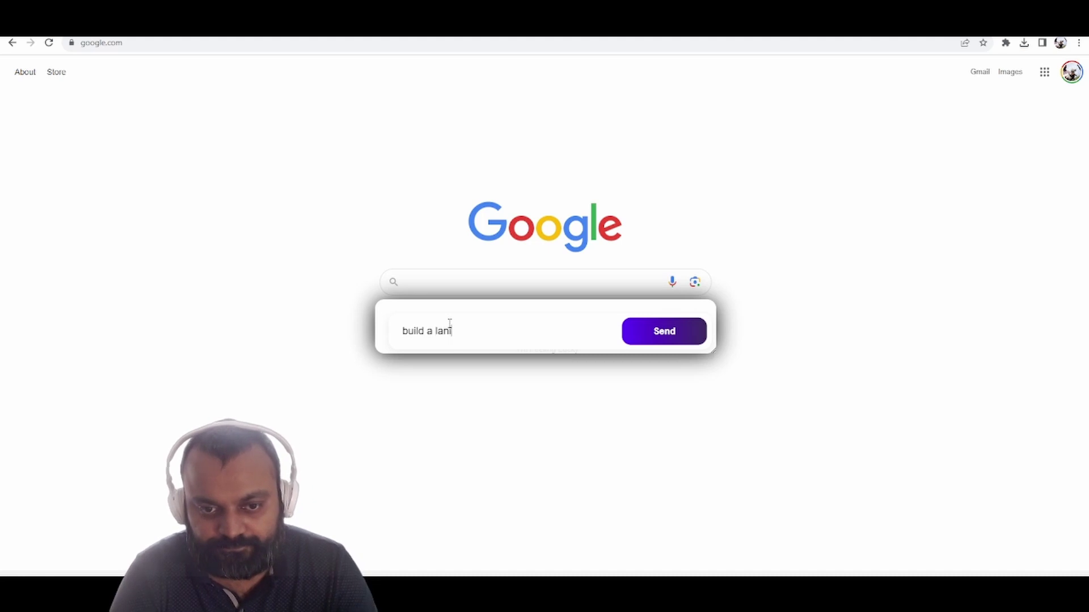
pyautogui.write('ding page for a reals')
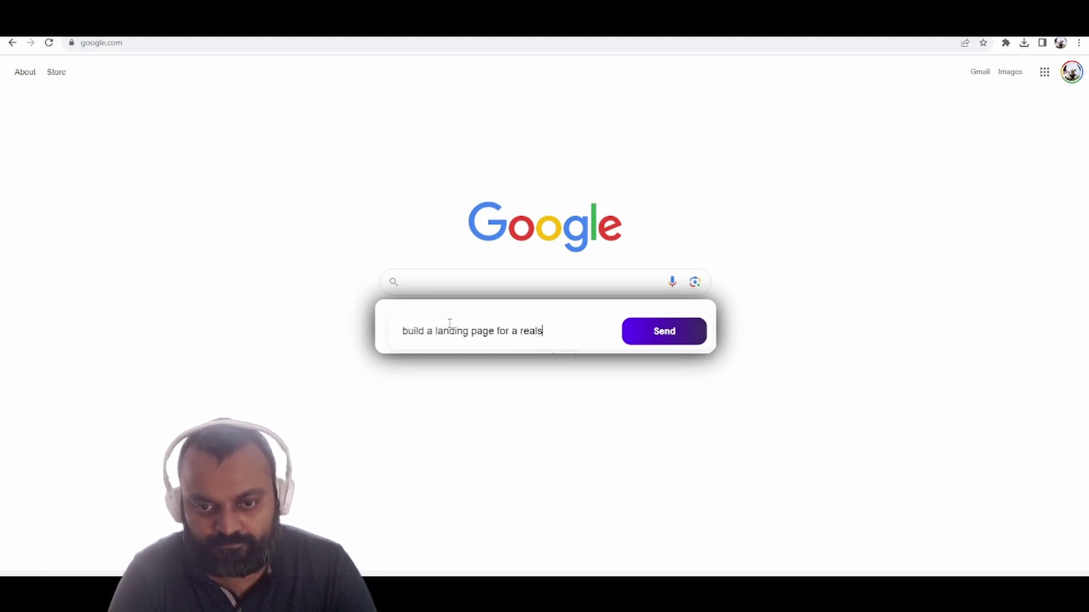
pyautogui.press('BackSpace')
pyautogui.write('es')
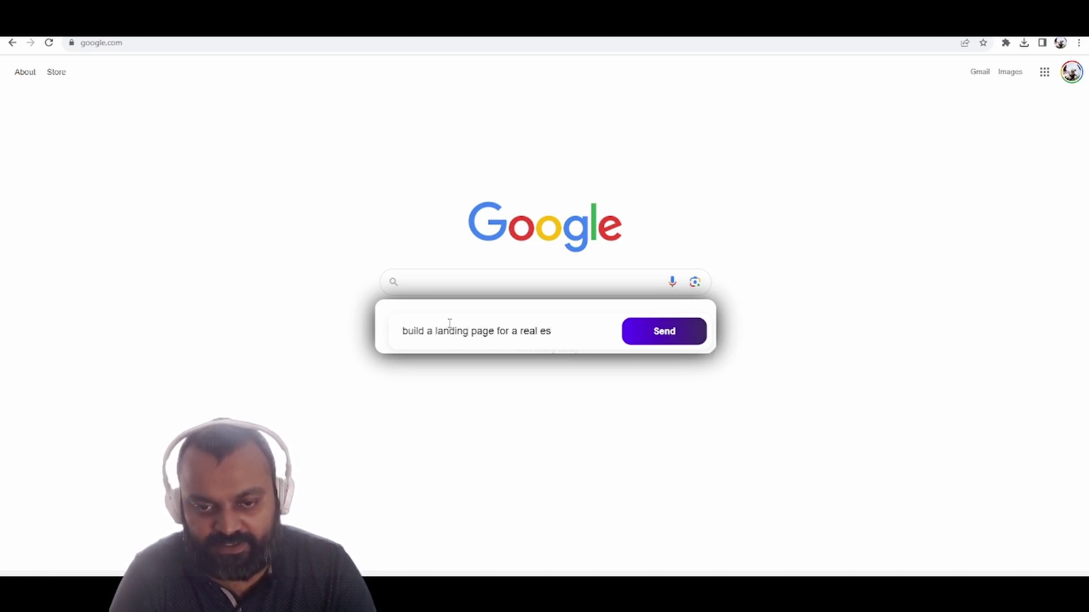
pyautogui.write('tate firm and us')
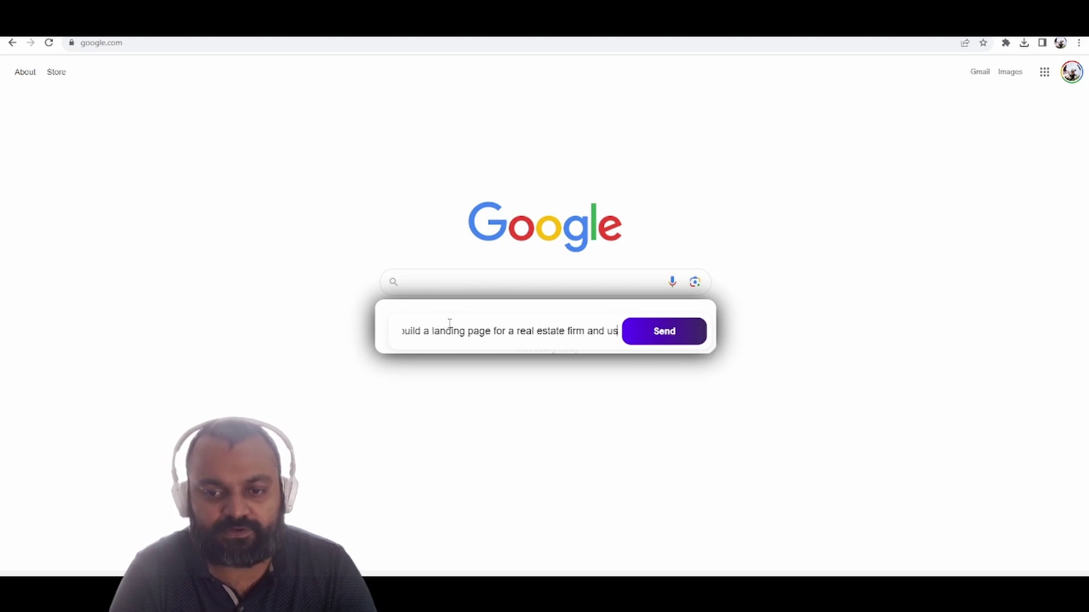
pyautogui.write('e unplash for ')
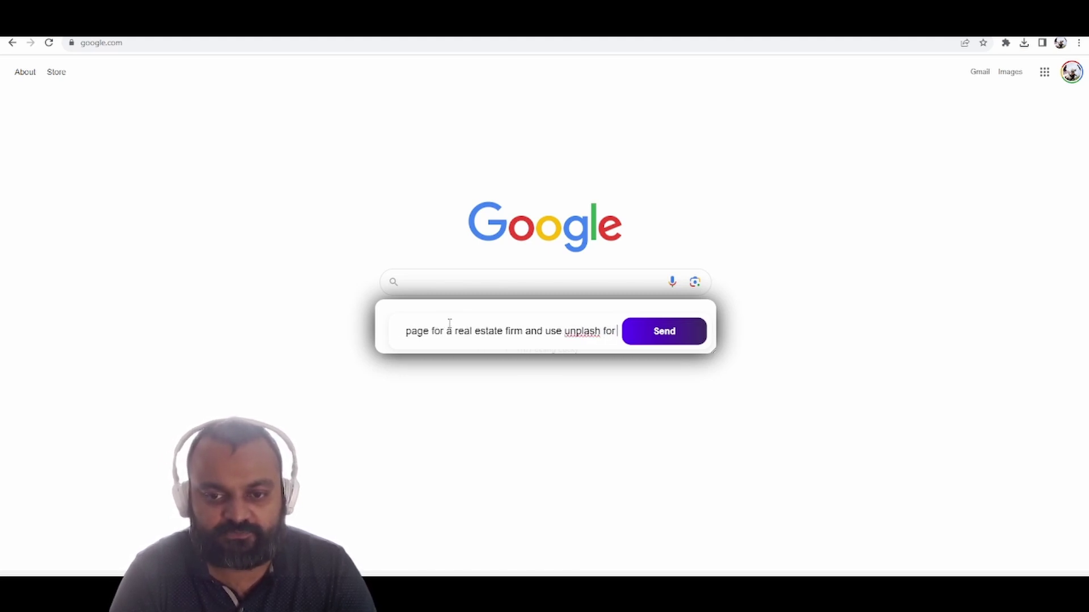
pyautogui.write('stock photos')
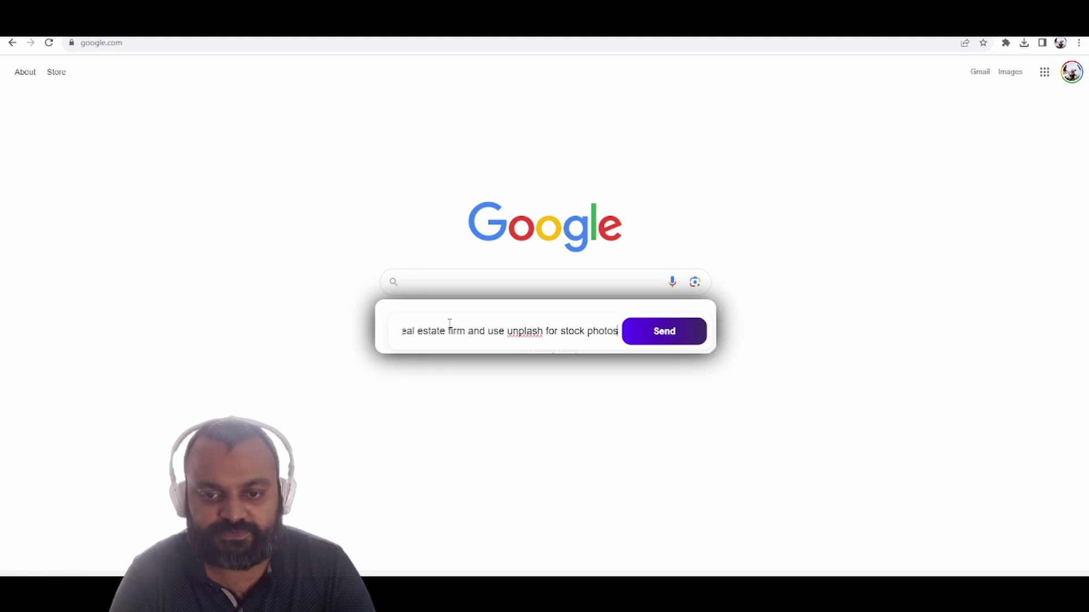
pyautogui.press('Return')
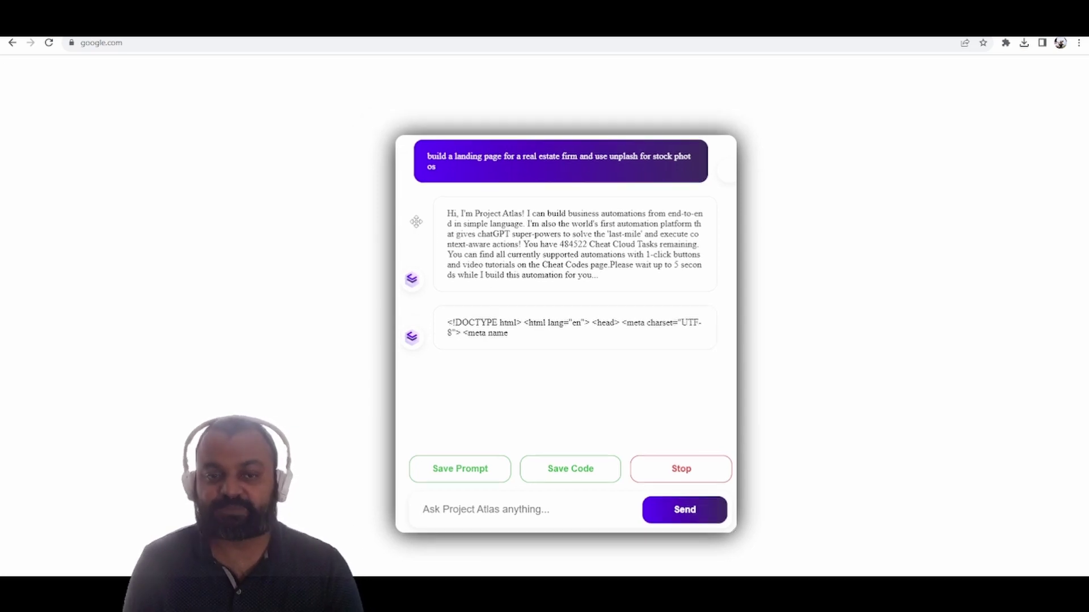
# Step: Move the chat panel aside and scroll the rendered 'Welcome to Our Real Estate Firm' page
pyautogui.moveTo(417, 222); pyautogui.dragTo(773, 198)
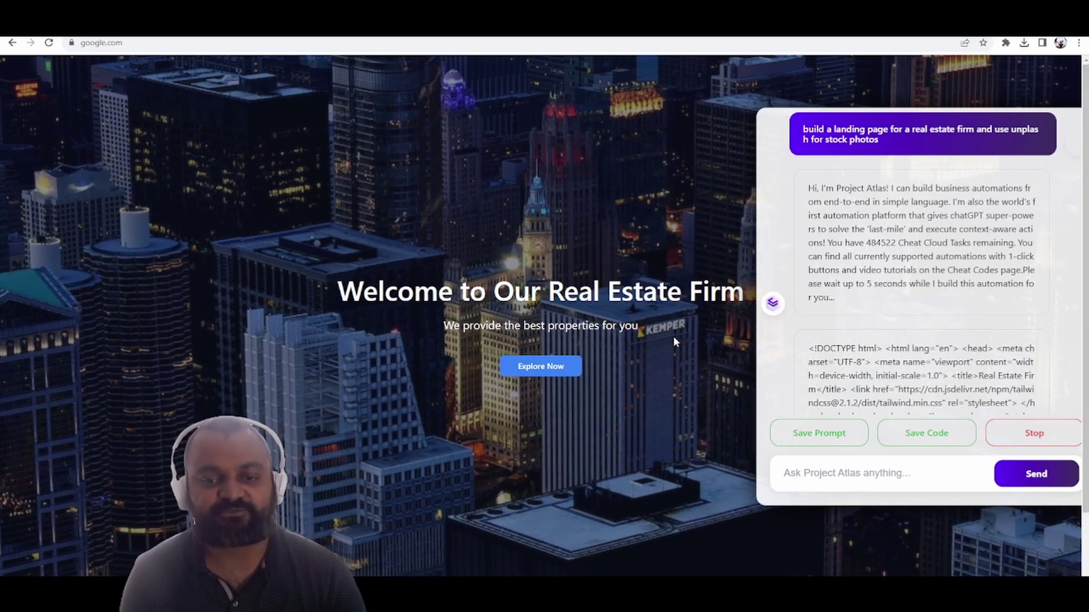
pyautogui.scroll(-2, 674, 338)
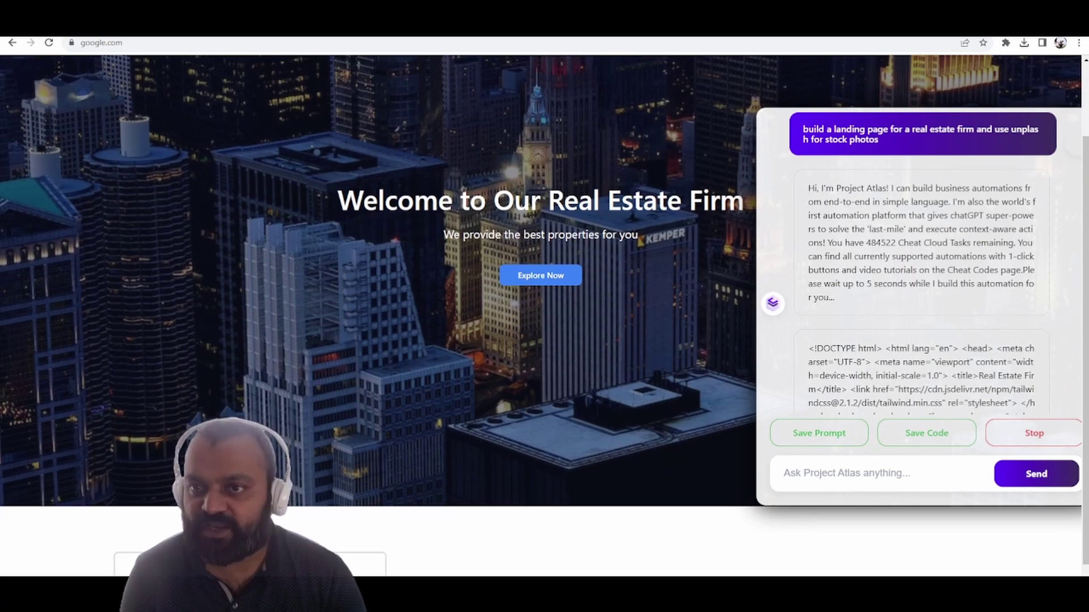
# Step: Go through GitHub developer settings to start generating a new classic personal access token
pyautogui.click(873, 22)
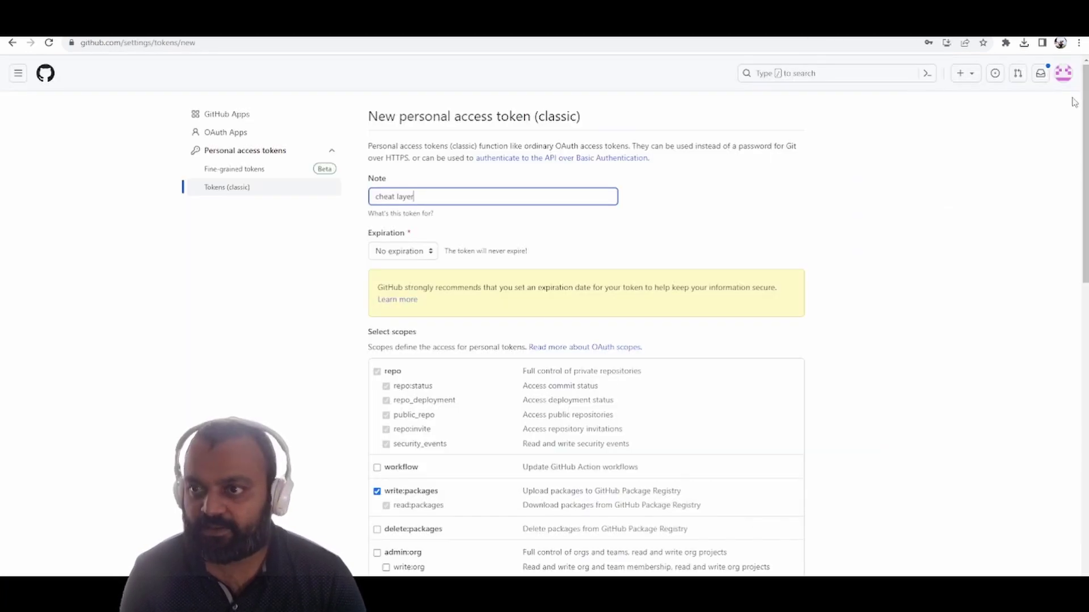
pyautogui.click(1066, 81)
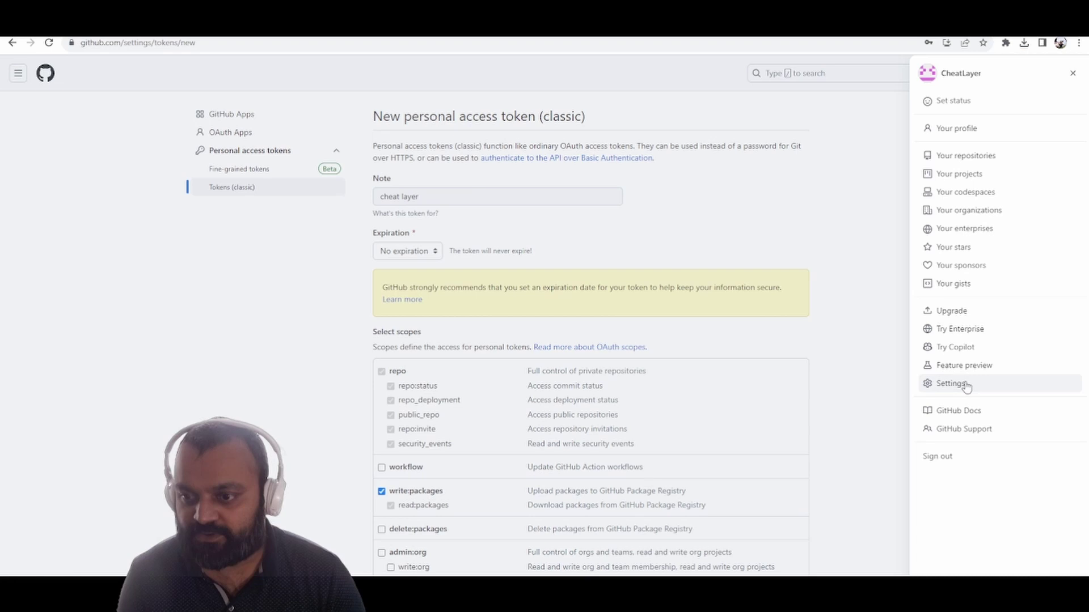
pyautogui.click(962, 385)
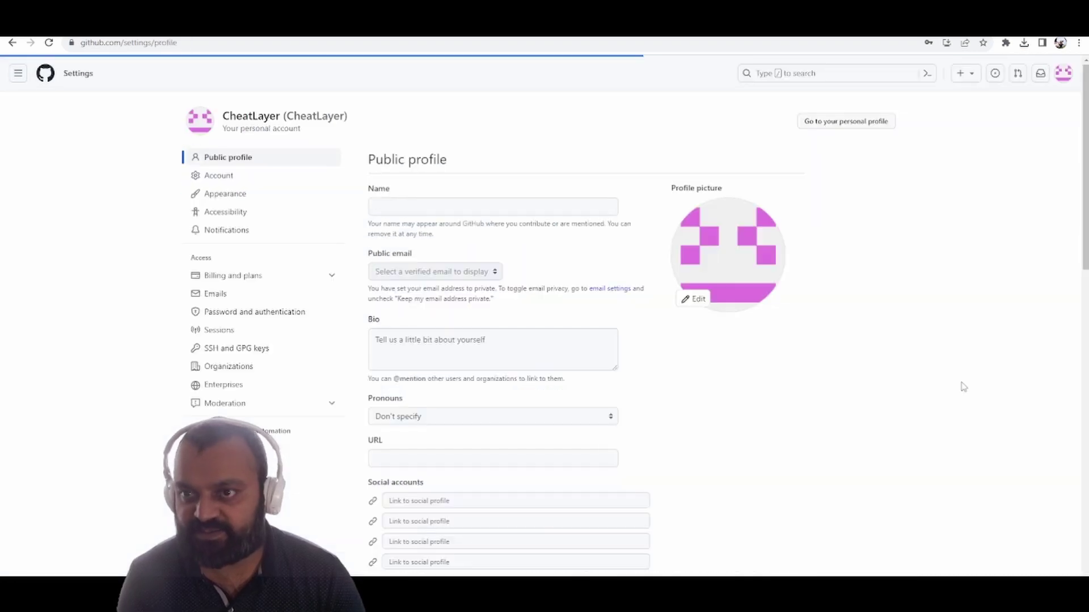
pyautogui.scroll(-7, 545, 359)
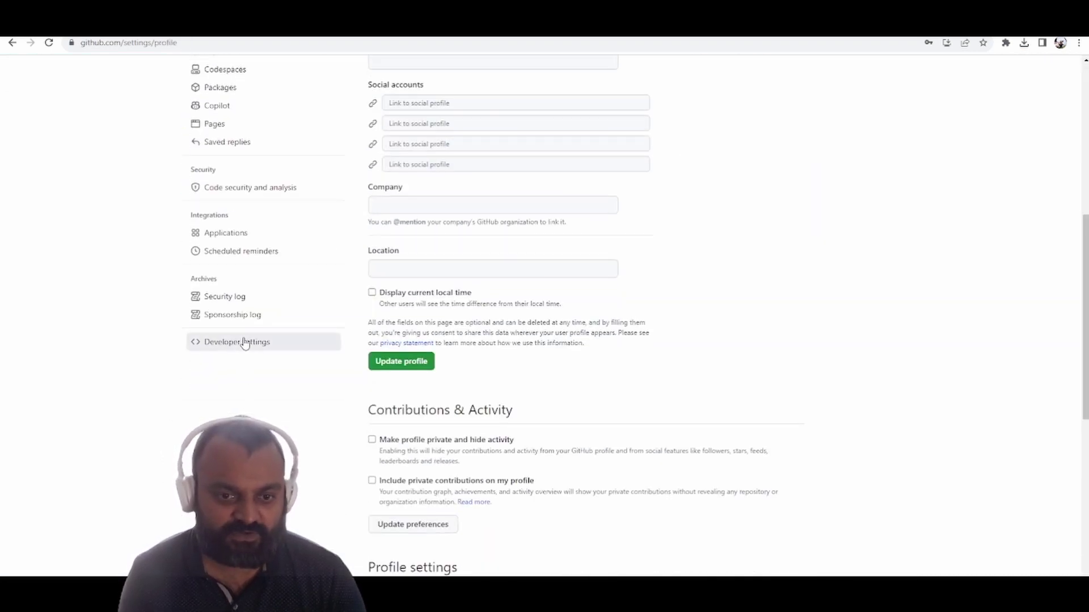
pyautogui.click(242, 342)
pyautogui.click(269, 154)
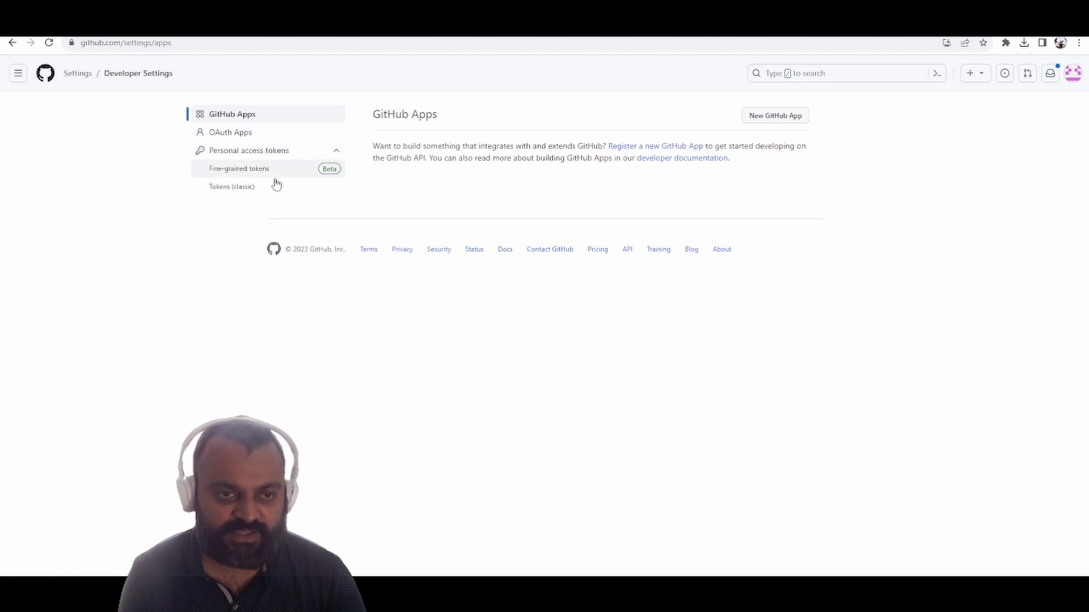
pyautogui.click(248, 191)
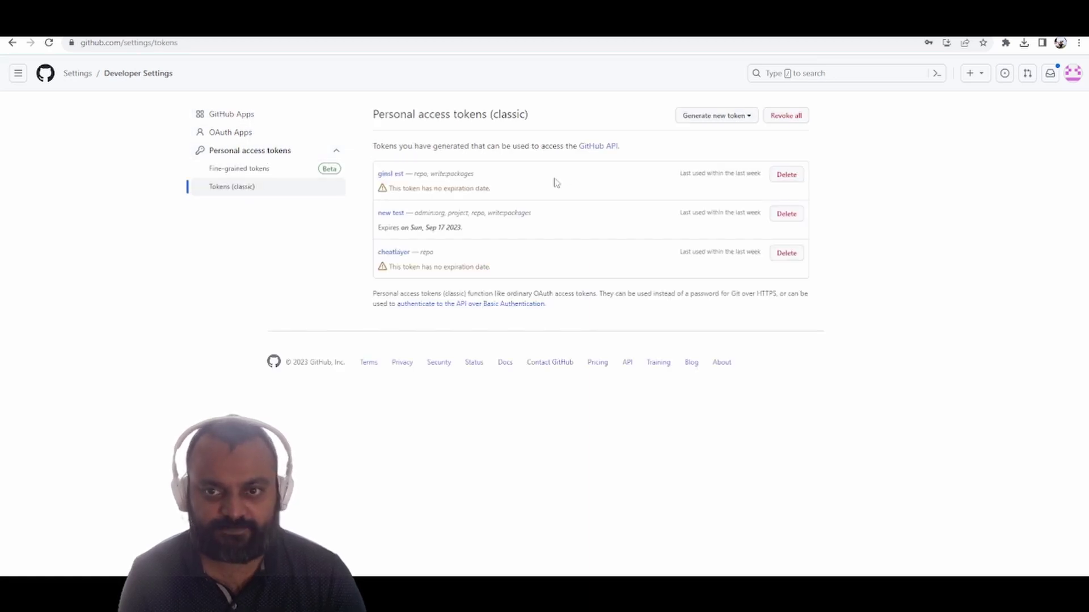
pyautogui.click(717, 114)
pyautogui.click(673, 179)
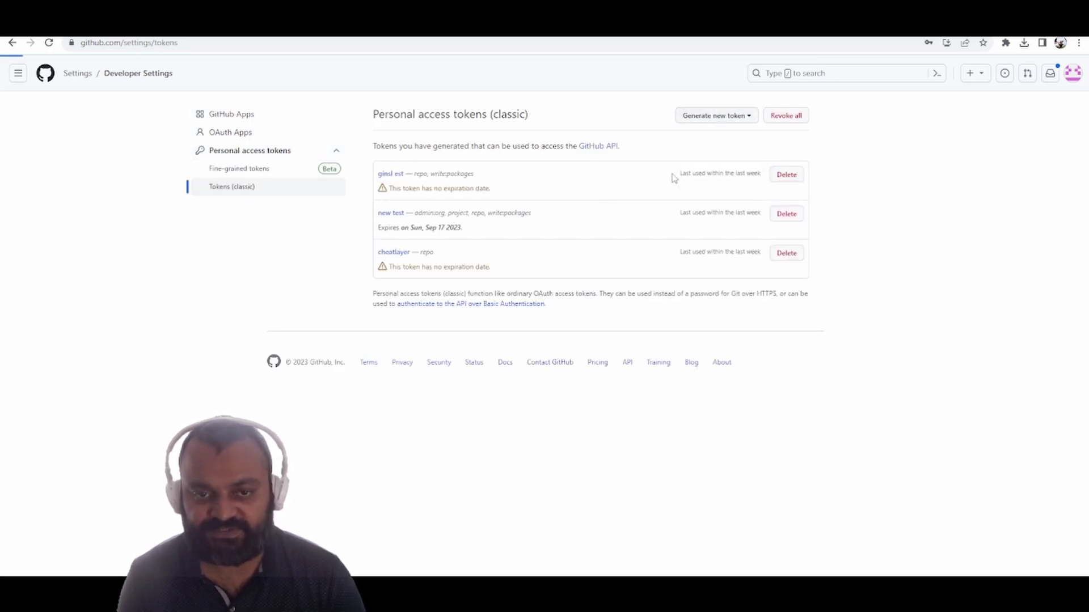
# Step: Grant the new token full repo and write:packages scopes
pyautogui.scroll(-2, 326, 304)
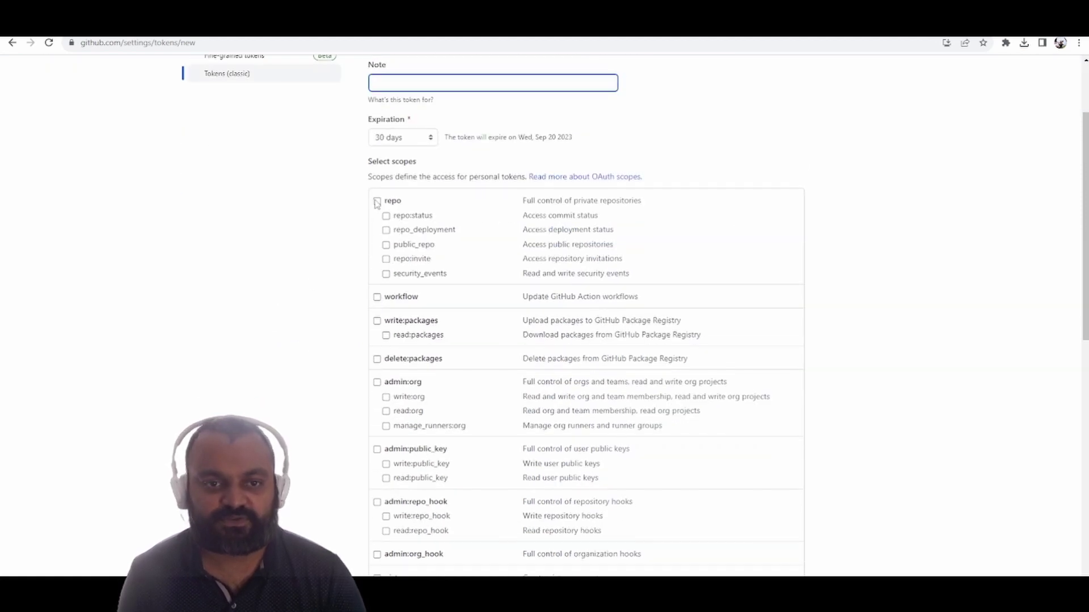
pyautogui.click(377, 200)
pyautogui.click(377, 321)
pyautogui.scroll(2, 378, 327)
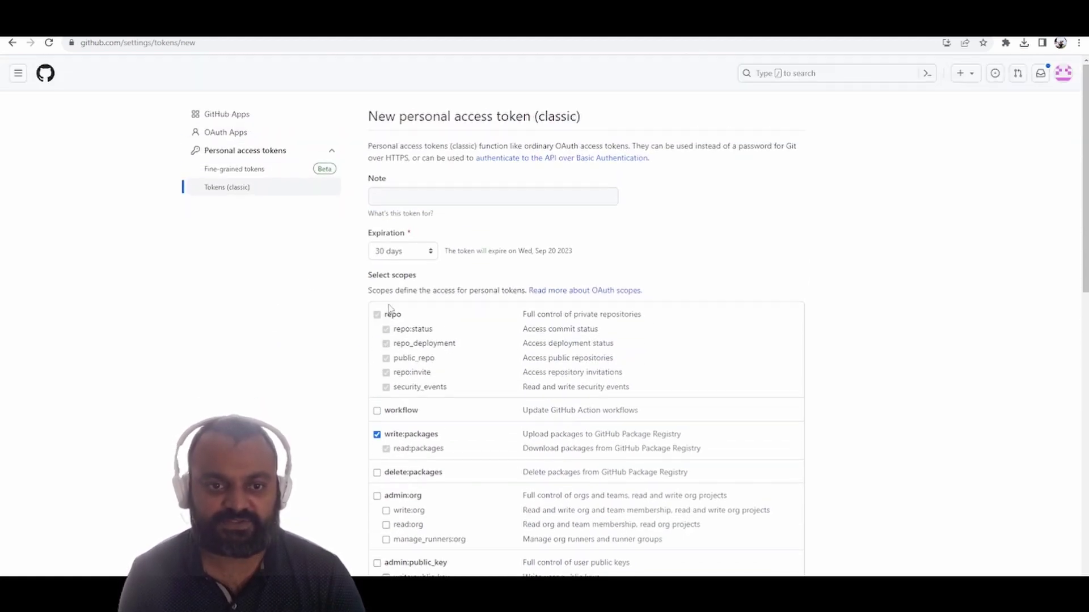
# Step: Note the token as 'Cheat layer' and set its expiration to No expiration
pyautogui.click(414, 195)
pyautogui.write('Cheat layer')
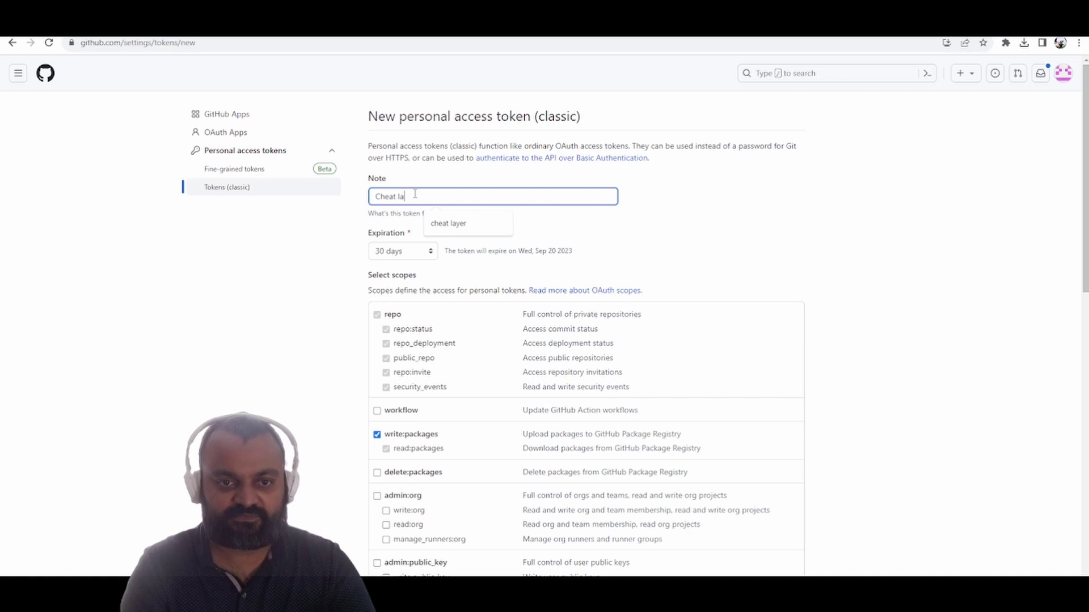
pyautogui.click(404, 251)
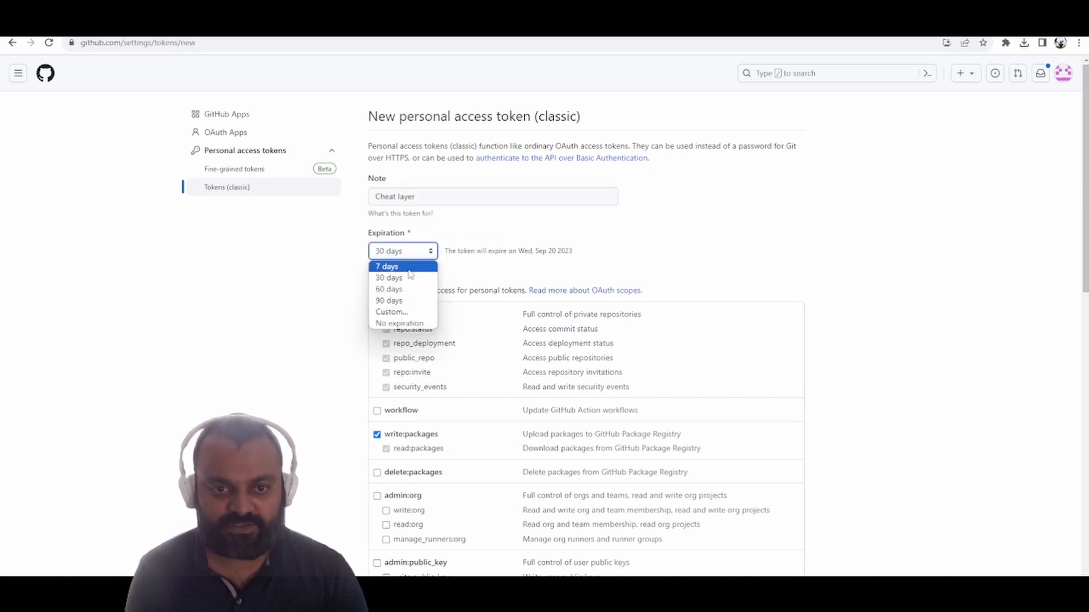
pyautogui.click(399, 323)
pyautogui.scroll(-8, 306, 352)
pyautogui.scroll(-5, 307, 353)
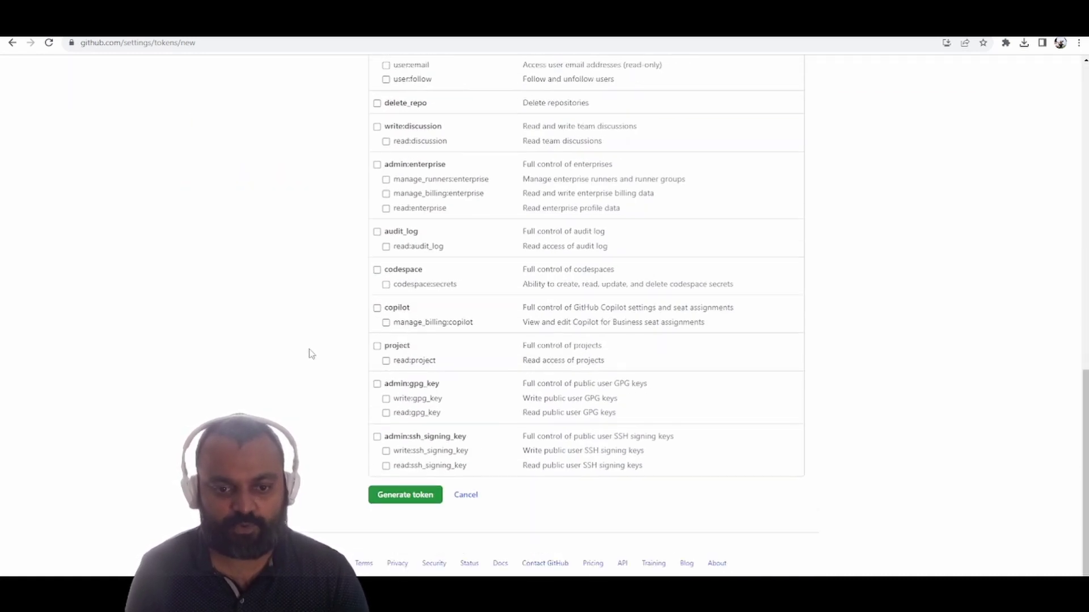
pyautogui.scroll(13, 281, 450)
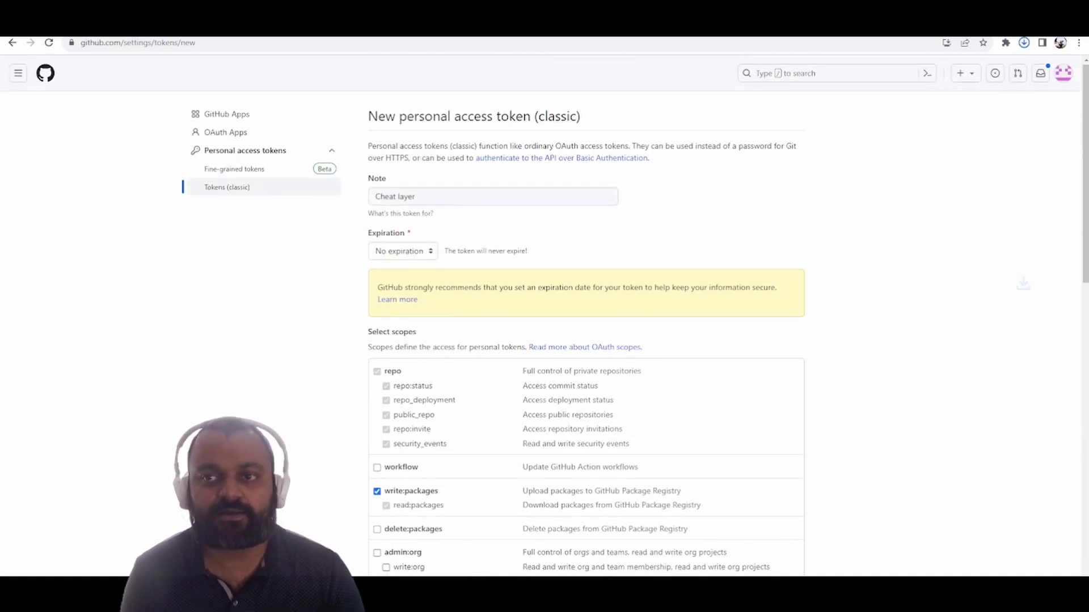
pyautogui.hotkey('ctrl', 'Tab')
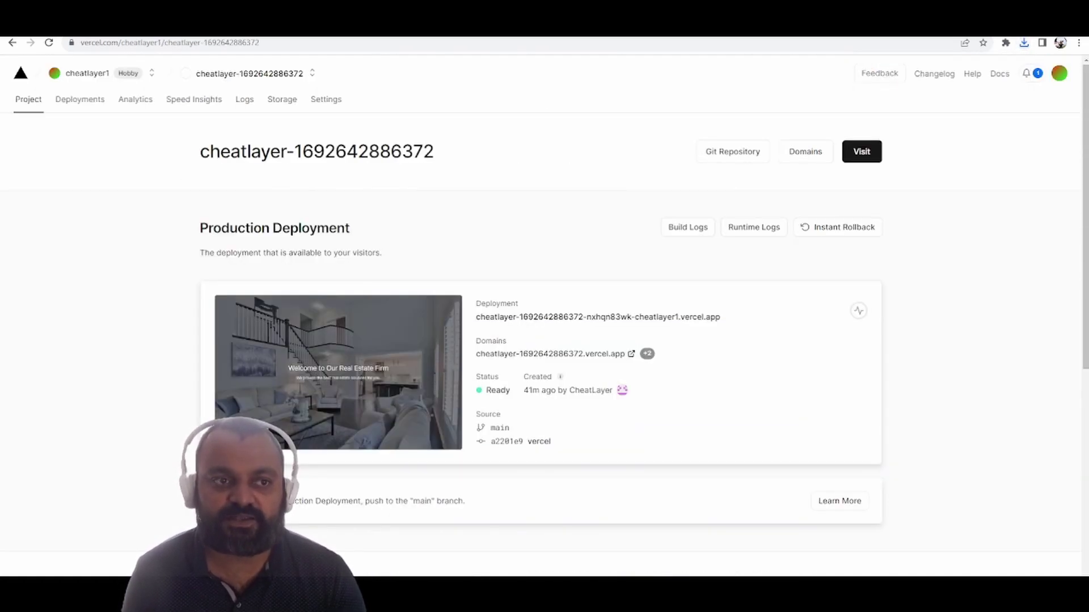
# Step: Go to the Tokens page of the Vercel account settings
pyautogui.click(1058, 74)
pyautogui.click(953, 146)
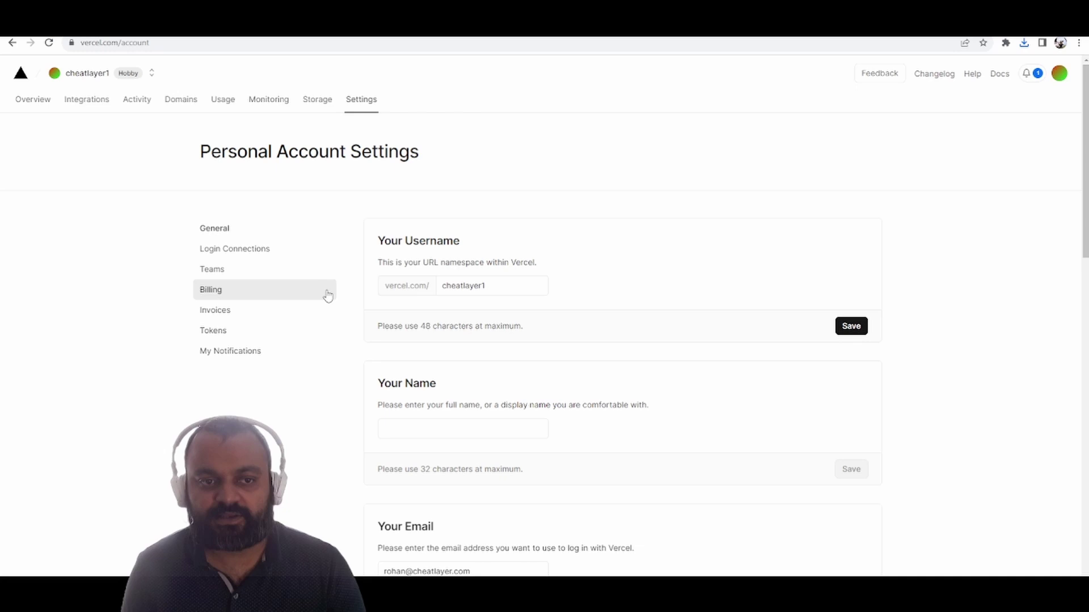
pyautogui.scroll(-8, 334, 287)
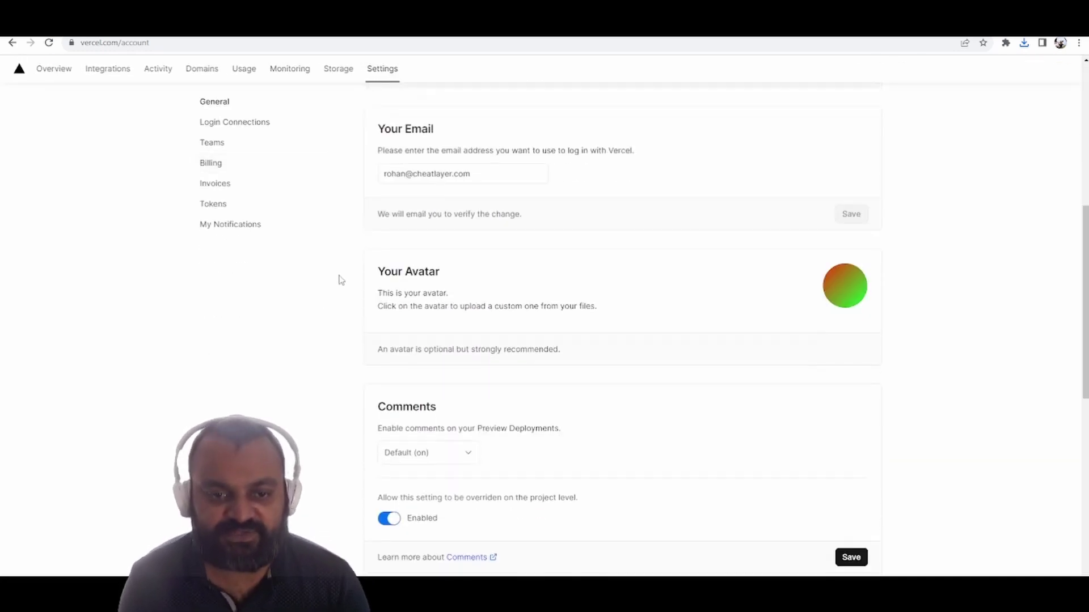
pyautogui.scroll(1, 295, 236)
pyautogui.click(244, 205)
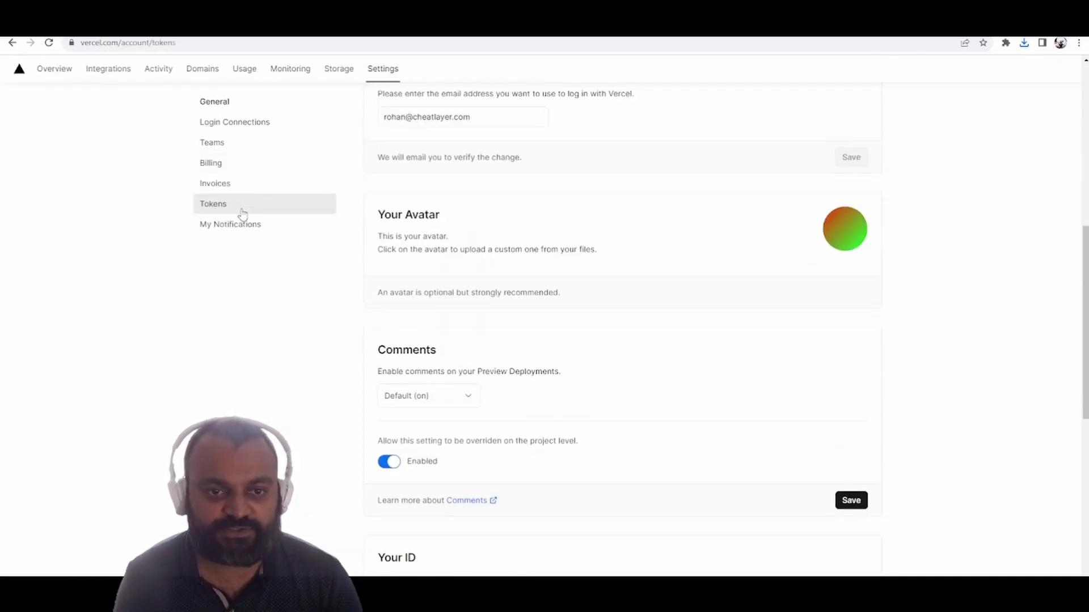
# Step: Name the Vercel token 'cheat layer' with Full Account scope and No Expiration
pyautogui.click(450, 371)
pyautogui.write('cheat layer')
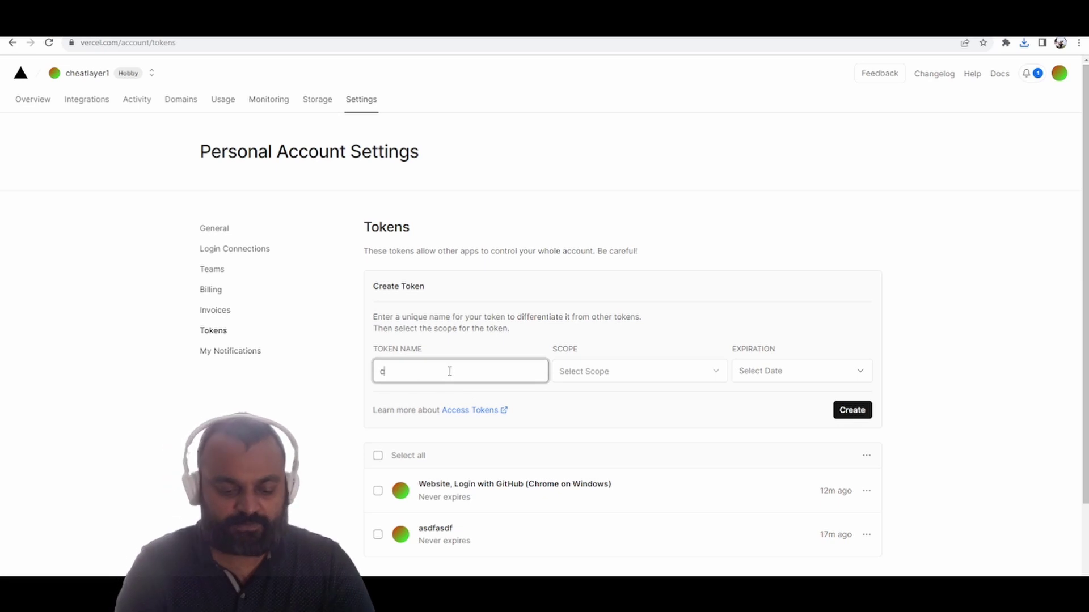
pyautogui.click(584, 369)
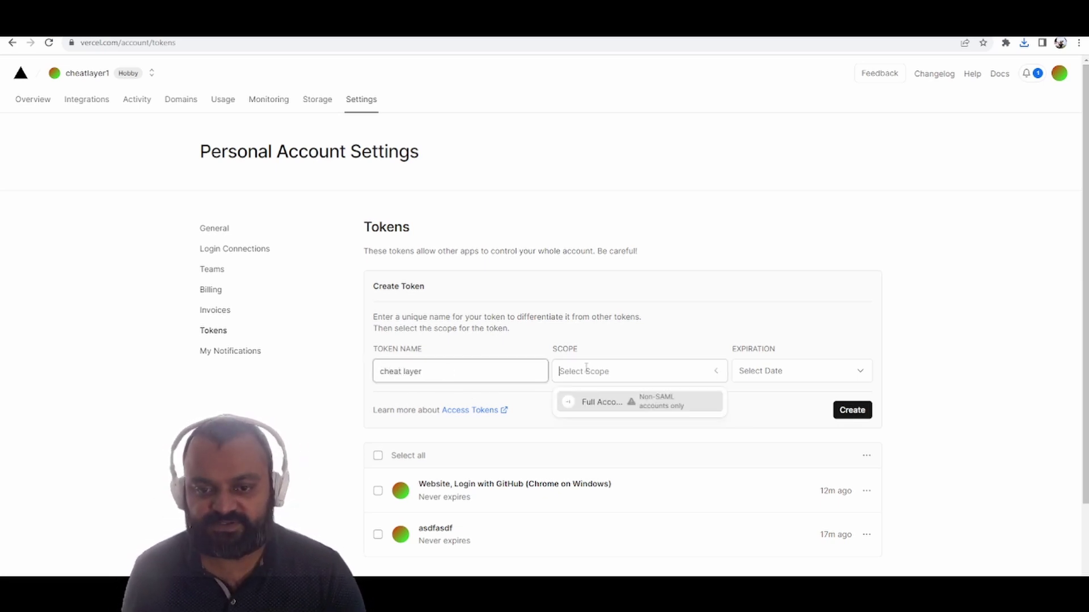
pyautogui.click(645, 412)
pyautogui.click(775, 384)
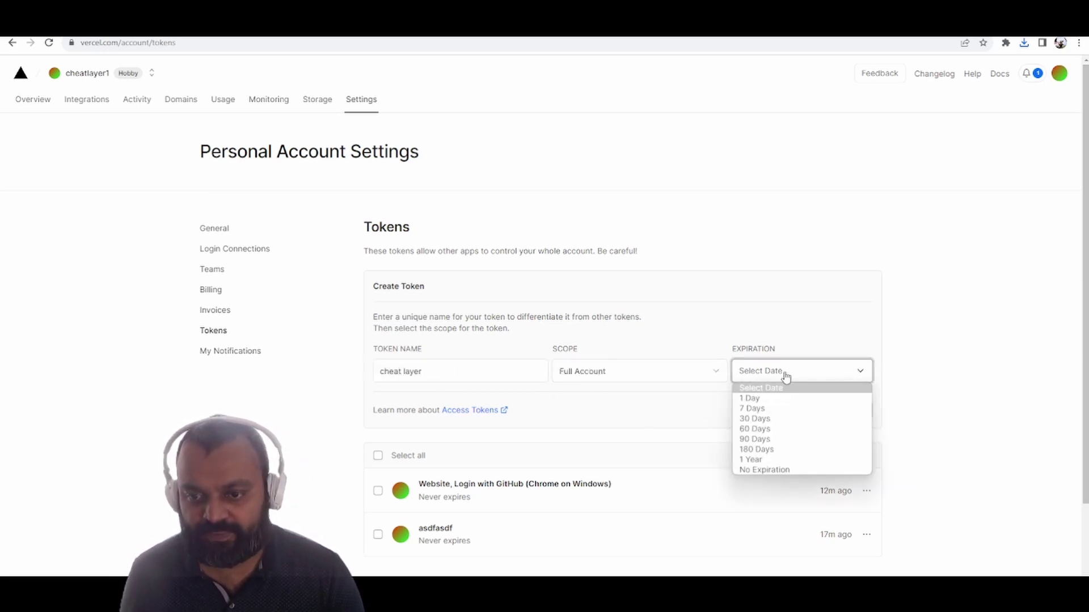
pyautogui.click(781, 475)
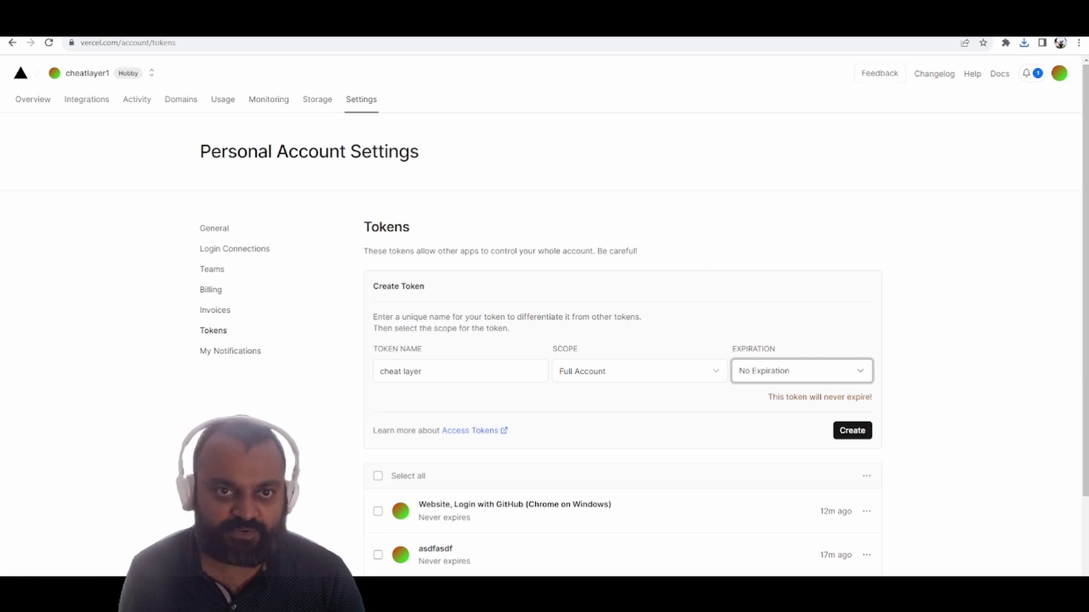
pyautogui.hotkey('ctrl', 'Tab')
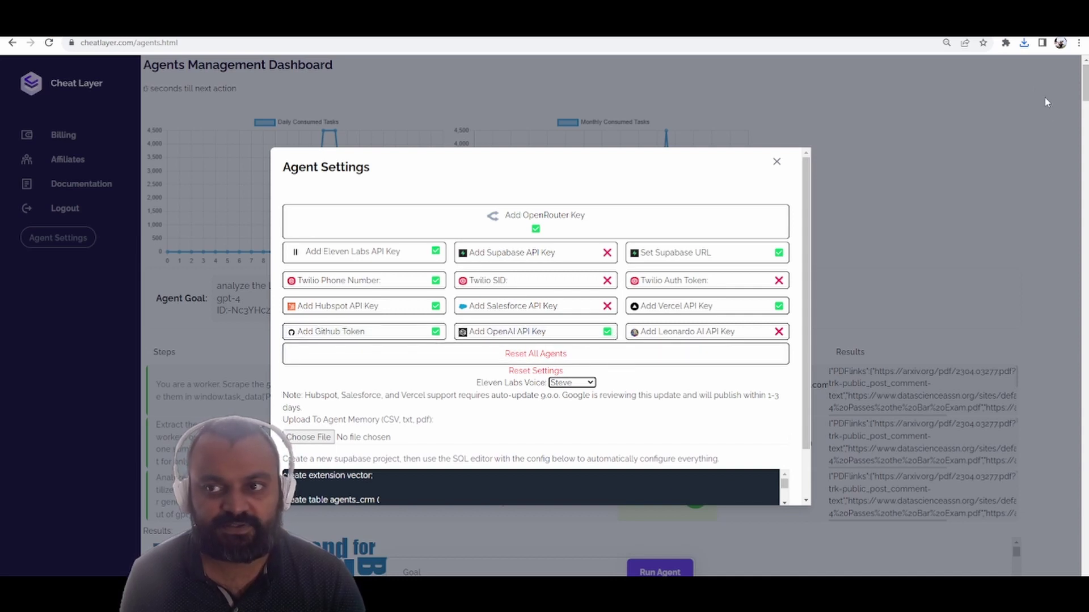
# Step: Open the downloaded landing page HTML file from Chrome's downloads and scroll through it
pyautogui.click(1025, 44)
pyautogui.click(936, 93)
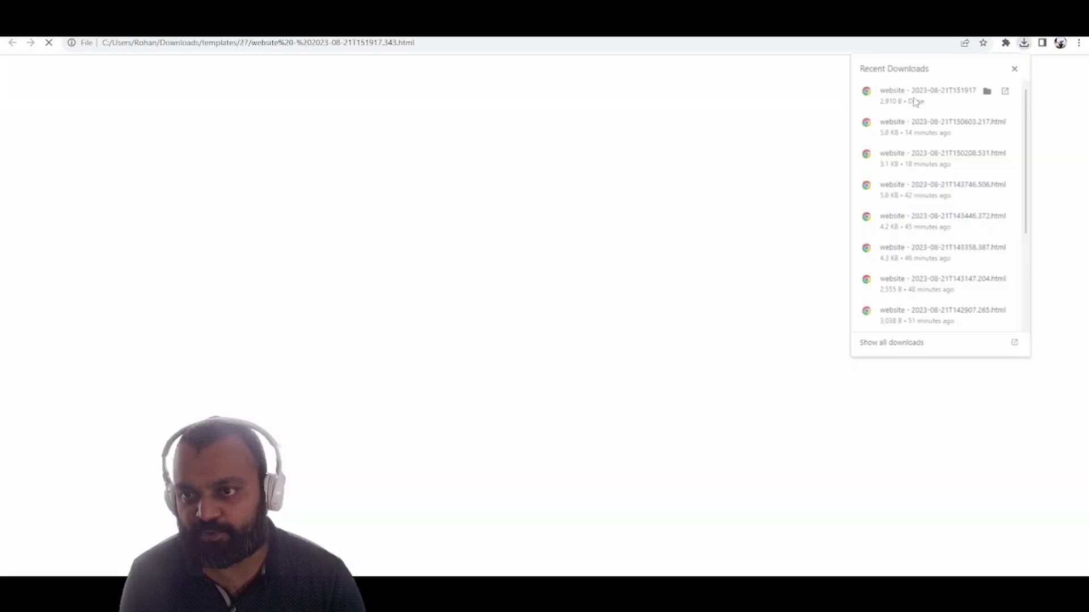
pyautogui.scroll(-5, 479, 359)
pyautogui.scroll(5, 479, 359)
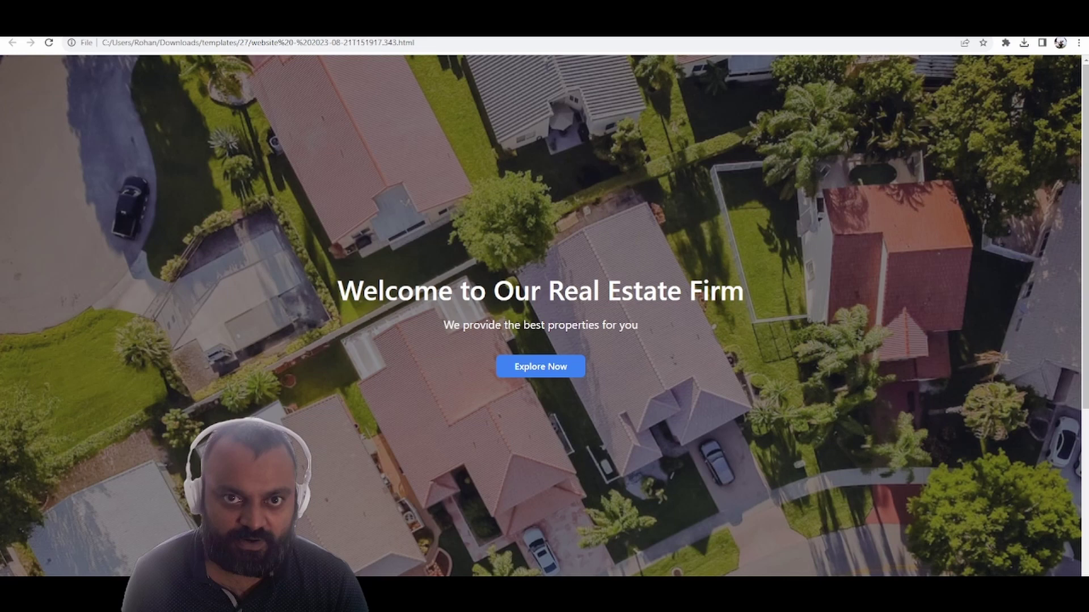
# Step: View the Vercel projects overview, then check GitHub's repository list for the new landing-page repo
pyautogui.click(470, 20)
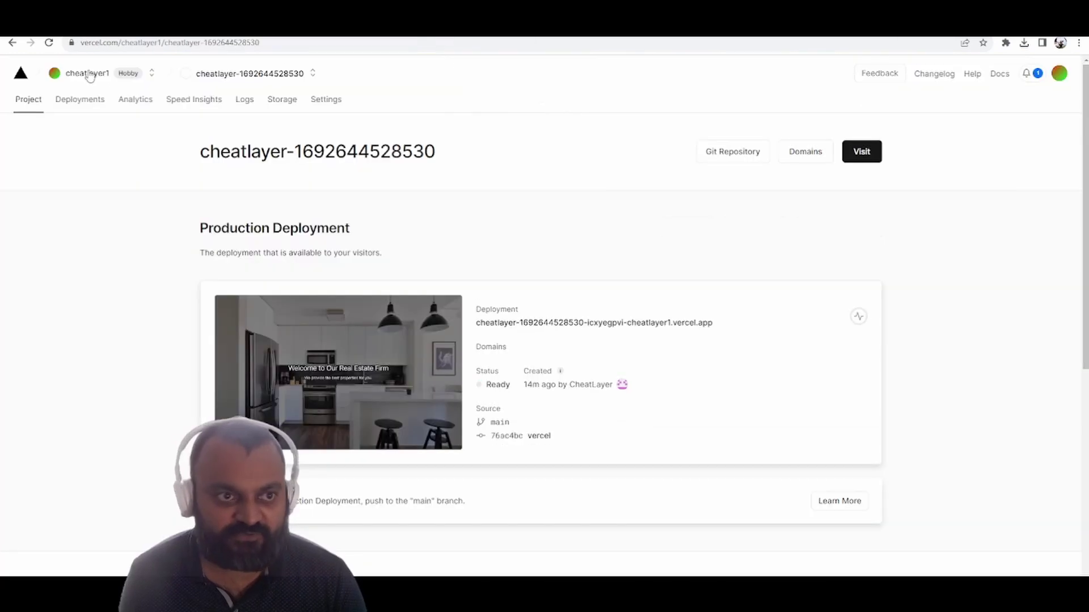
pyautogui.click(20, 75)
pyautogui.click(170, 20)
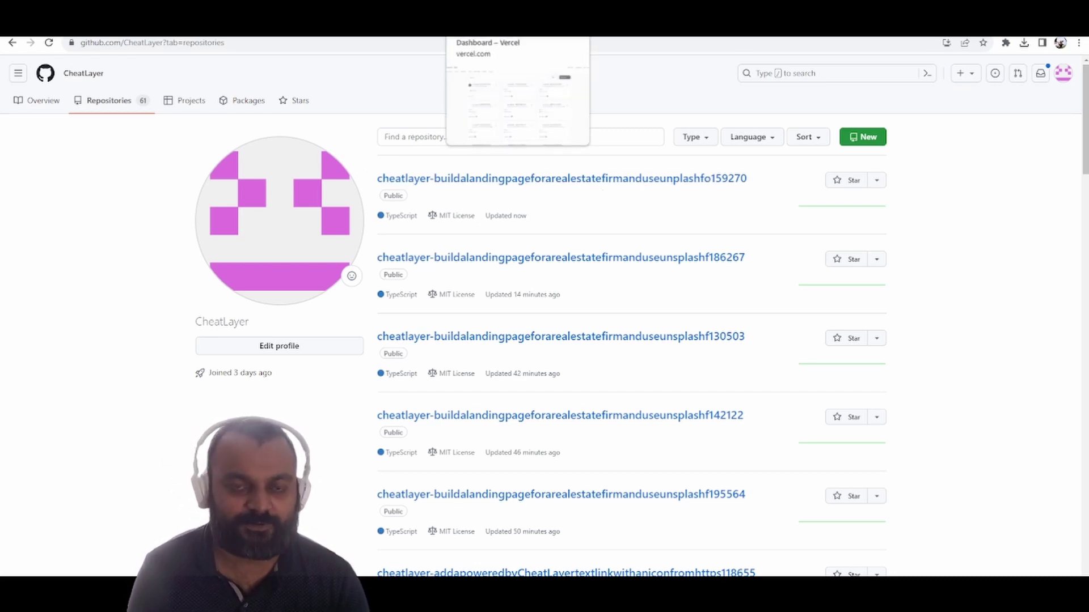
pyautogui.click(499, 23)
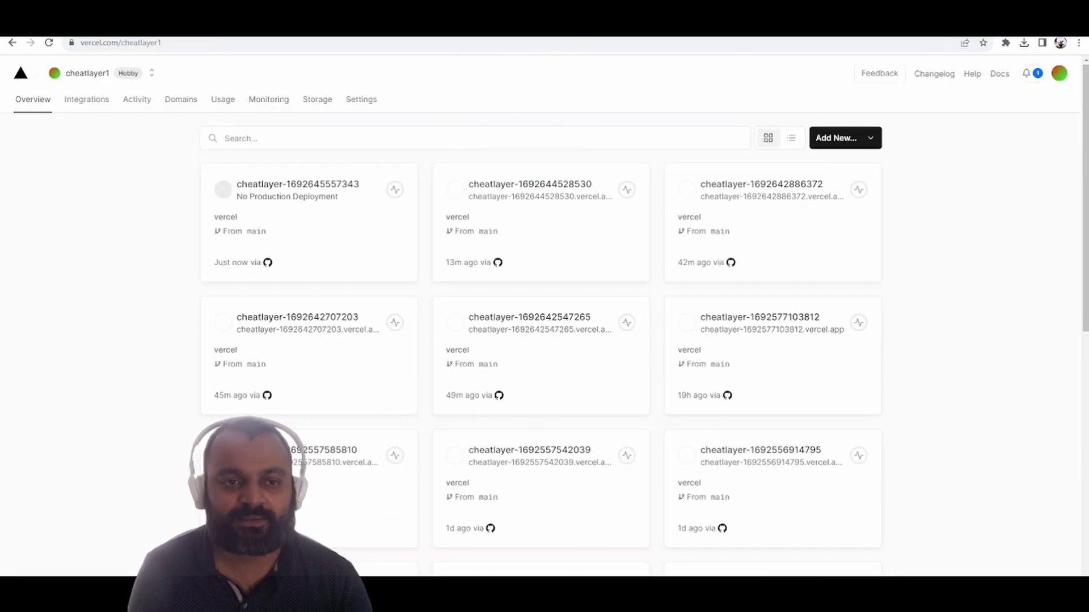
pyautogui.click(310, 228)
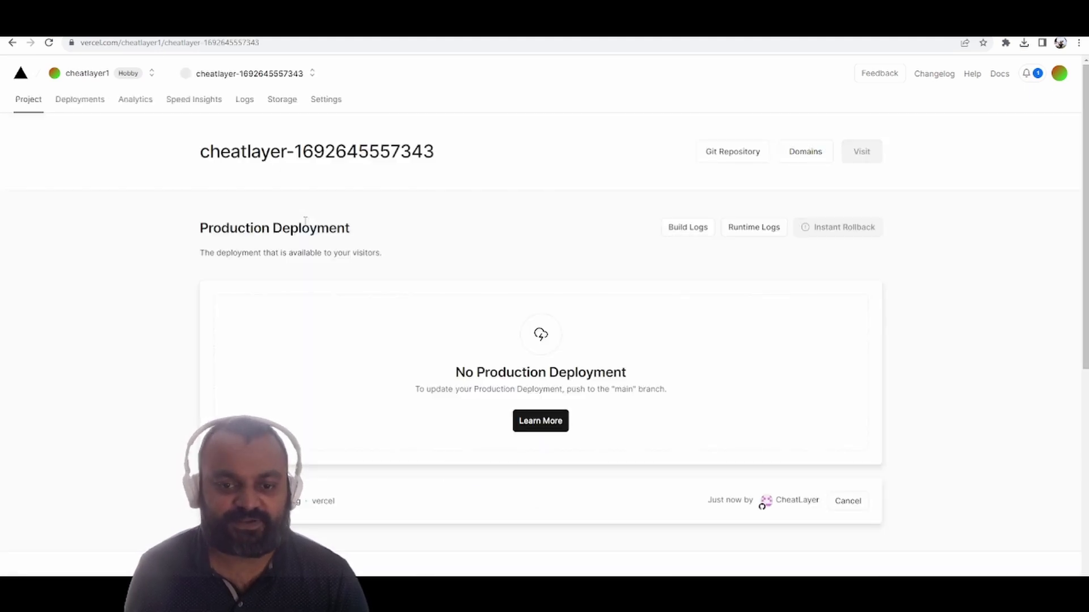
pyautogui.click(323, 506)
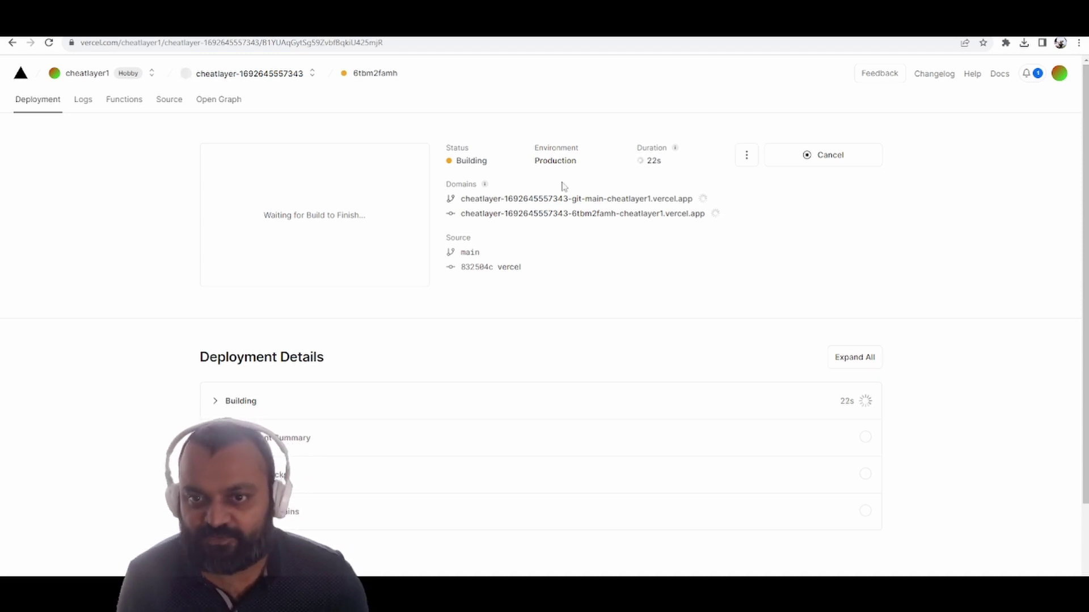
pyautogui.click(253, 403)
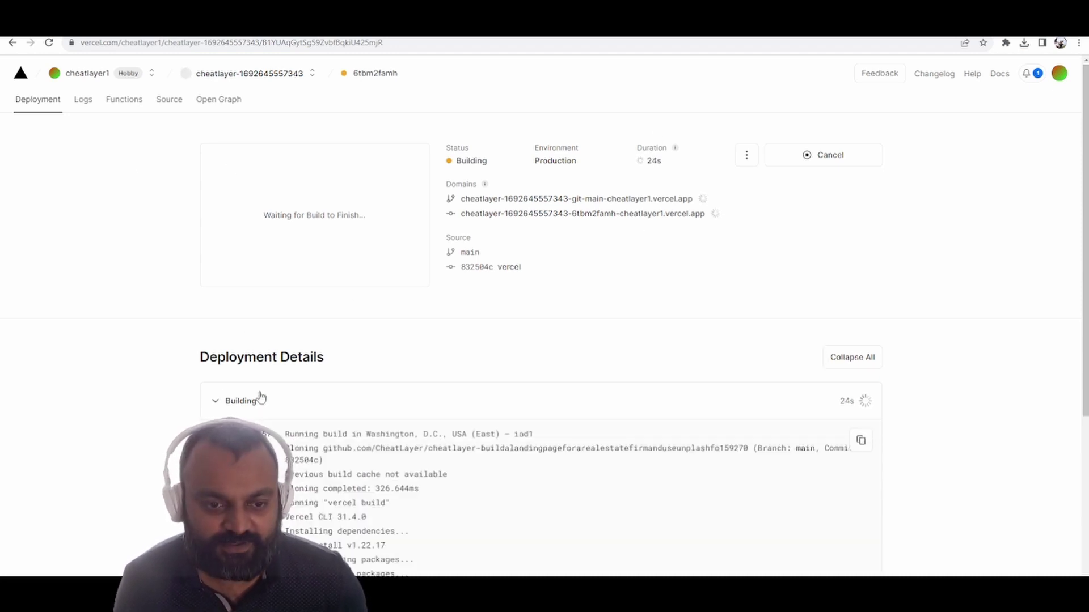
pyautogui.scroll(-5, 258, 396)
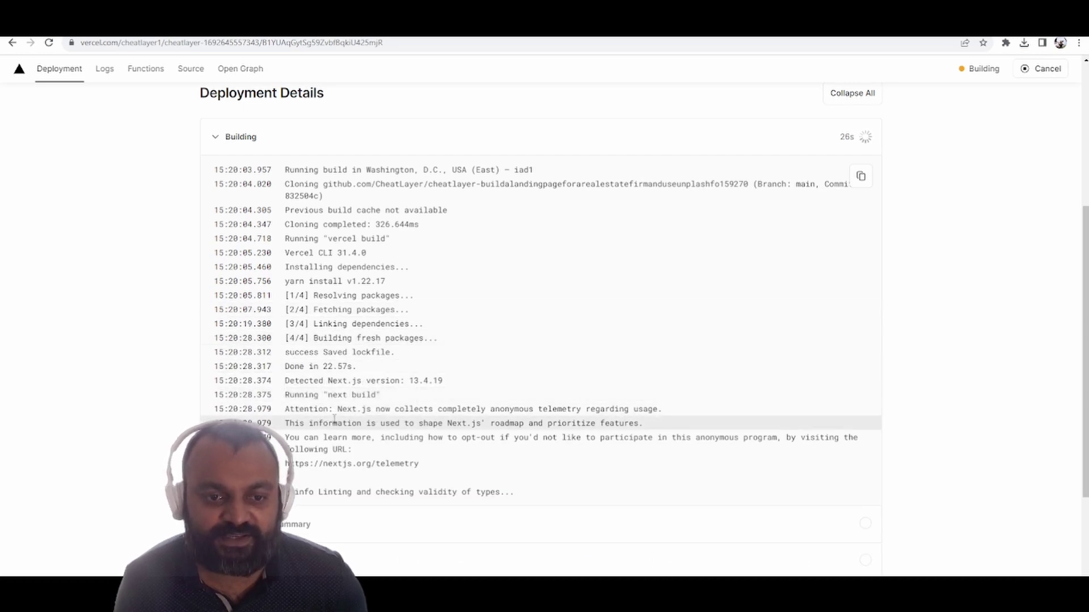
pyautogui.scroll(-3, 340, 406)
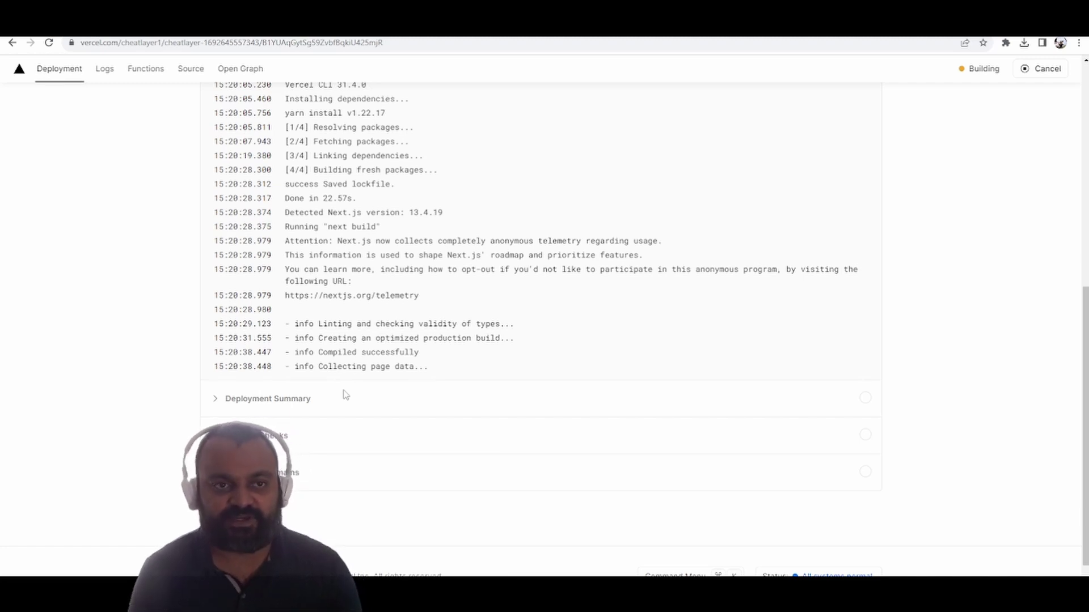
# Step: Reload OpenRouter's activity log for the latest GPT-4 32k requests, then return to Vercel Tokens
pyautogui.click(454, 26)
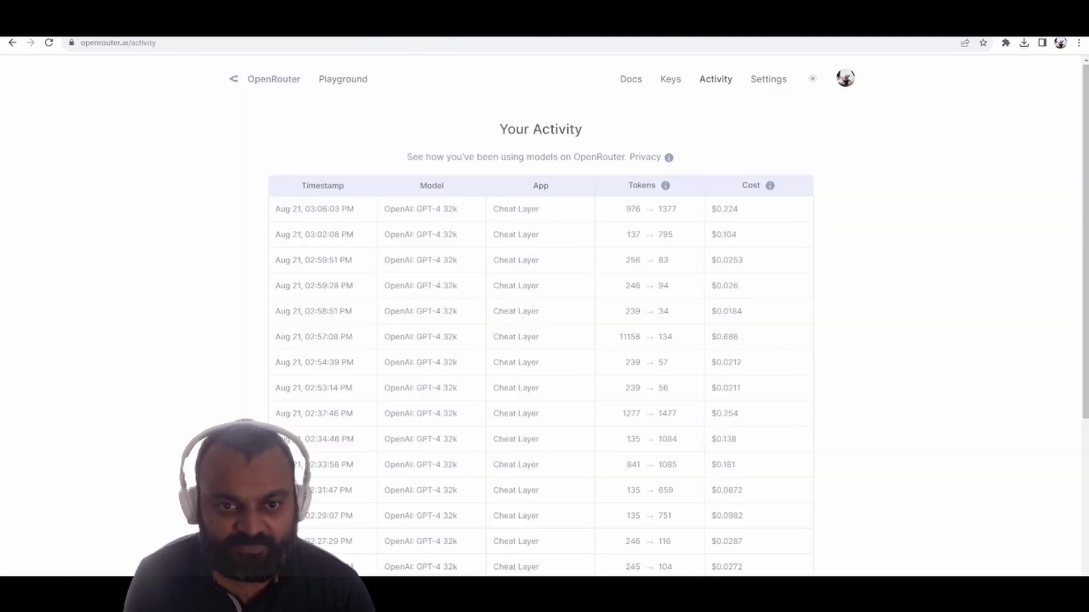
pyautogui.press('F5')
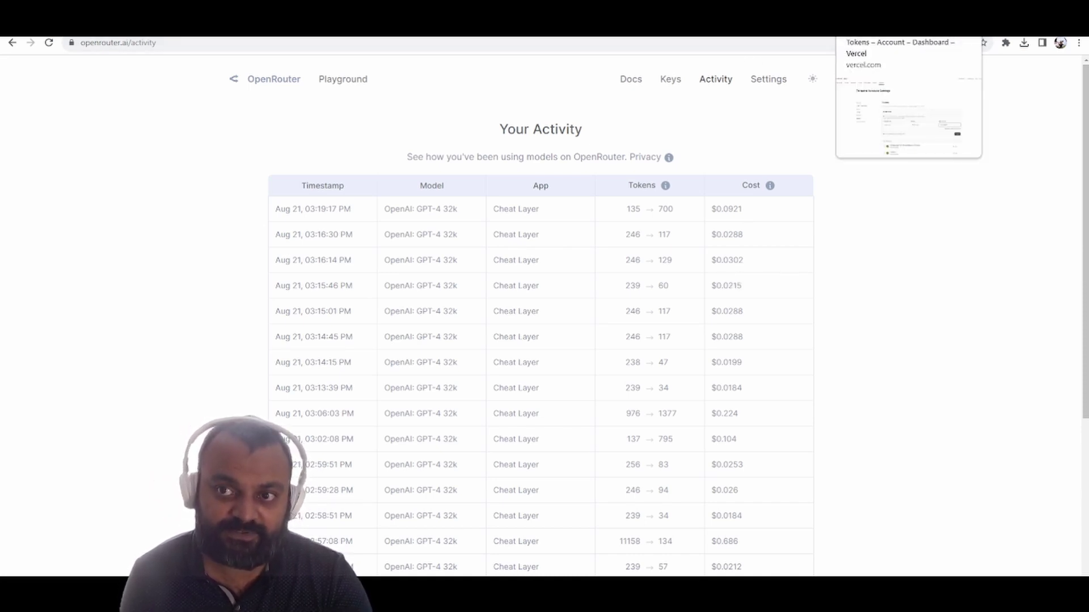
pyautogui.click(901, 25)
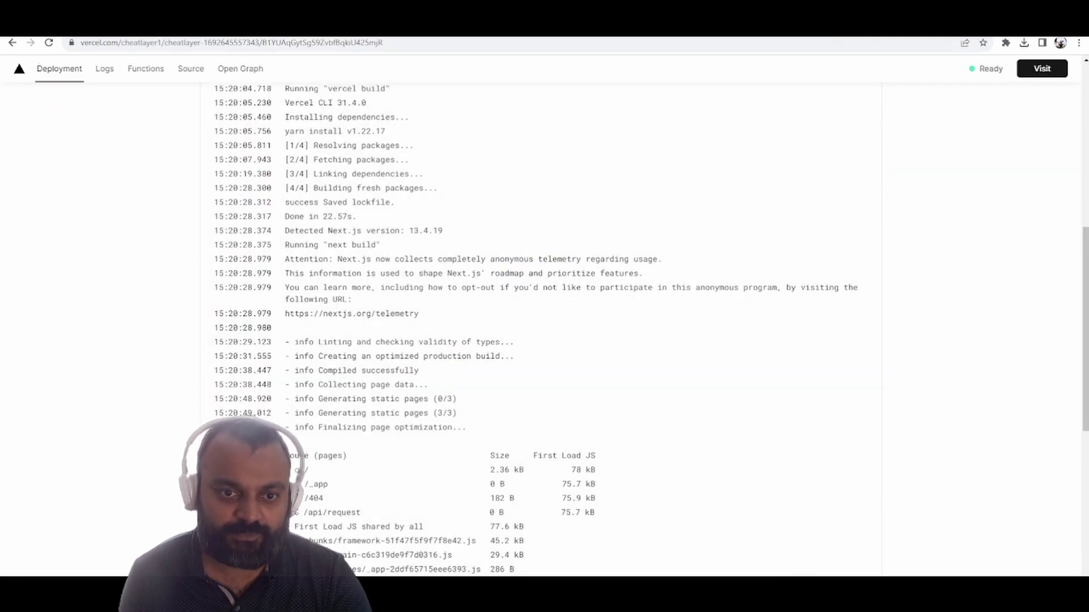
pyautogui.scroll(-10, 624, 359)
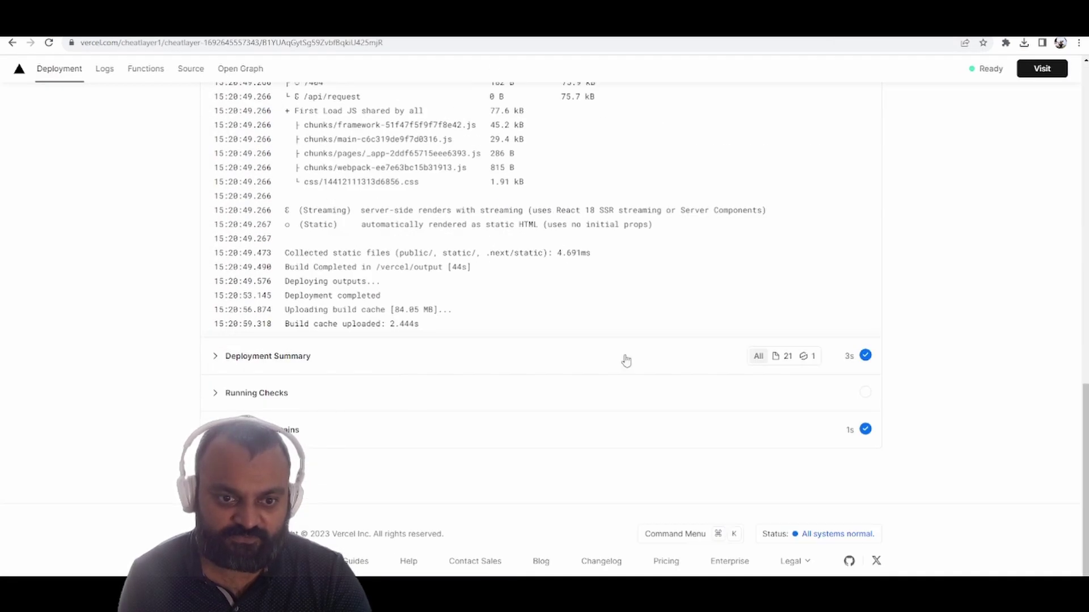
pyautogui.scroll(6, 624, 359)
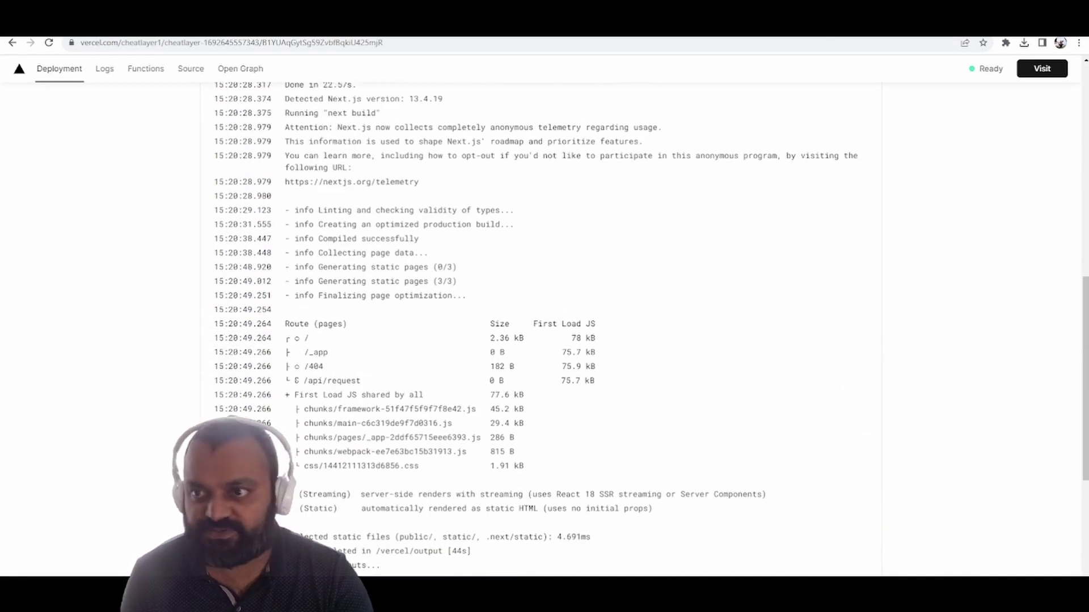
pyautogui.click(1041, 69)
pyautogui.scroll(-5, 492, 244)
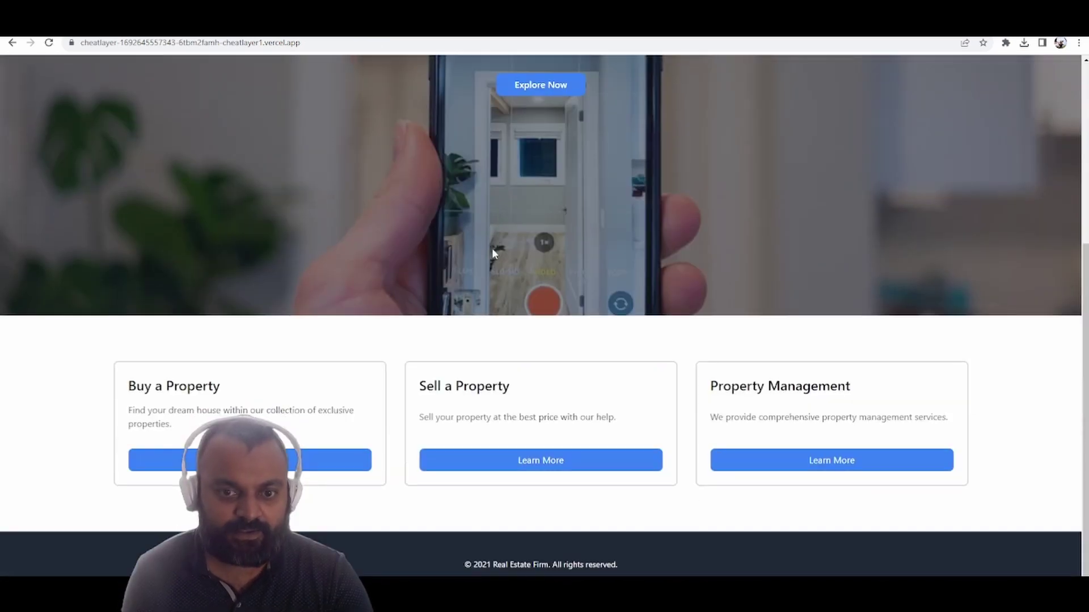
pyautogui.scroll(3, 371, 325)
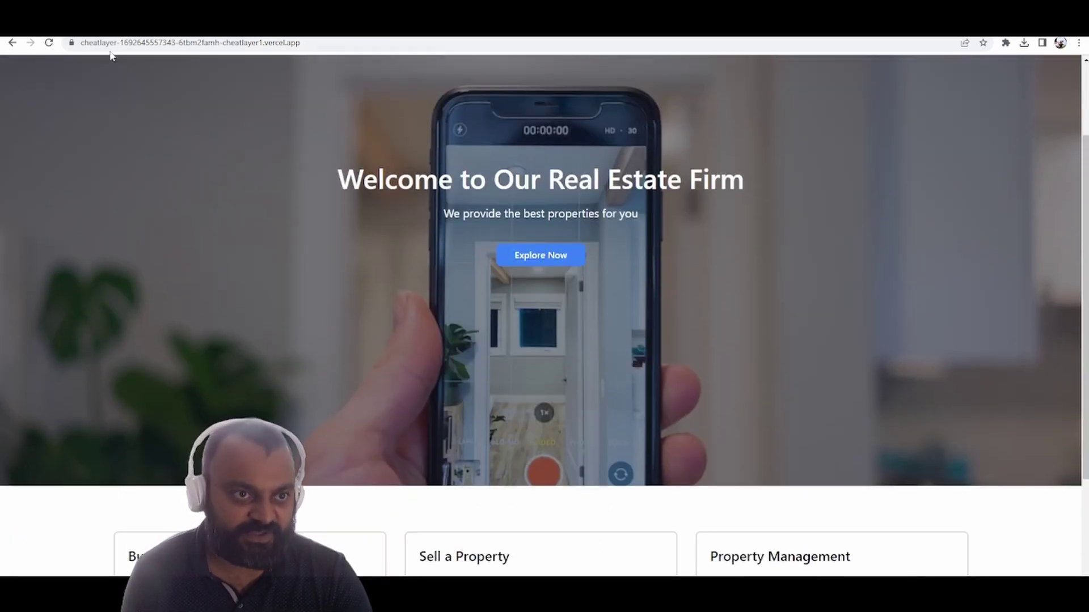
# Step: Check the 'cheatlayer' name in the site address, then scroll through the landing page
pyautogui.doubleClick(114, 45)
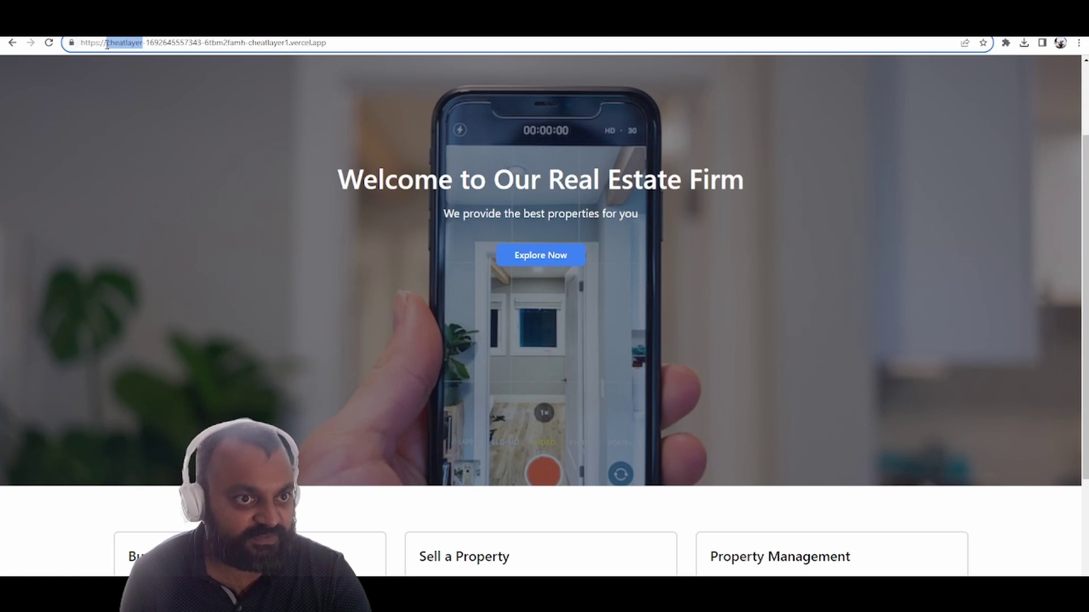
pyautogui.keyDown('shift'); pyautogui.click(98, 46); pyautogui.keyUp('shift')
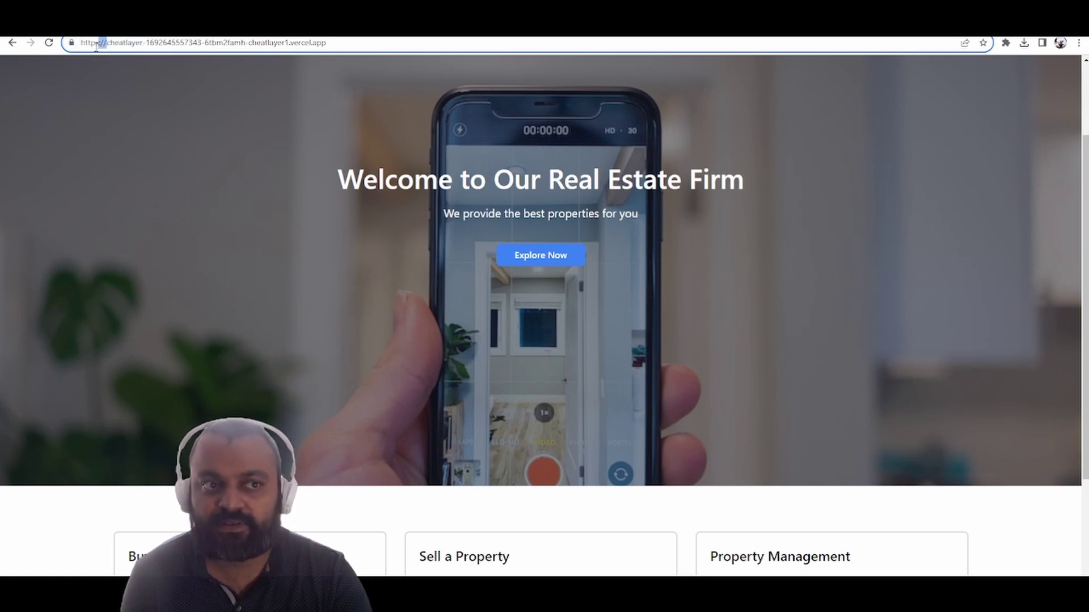
pyautogui.click(49, 277)
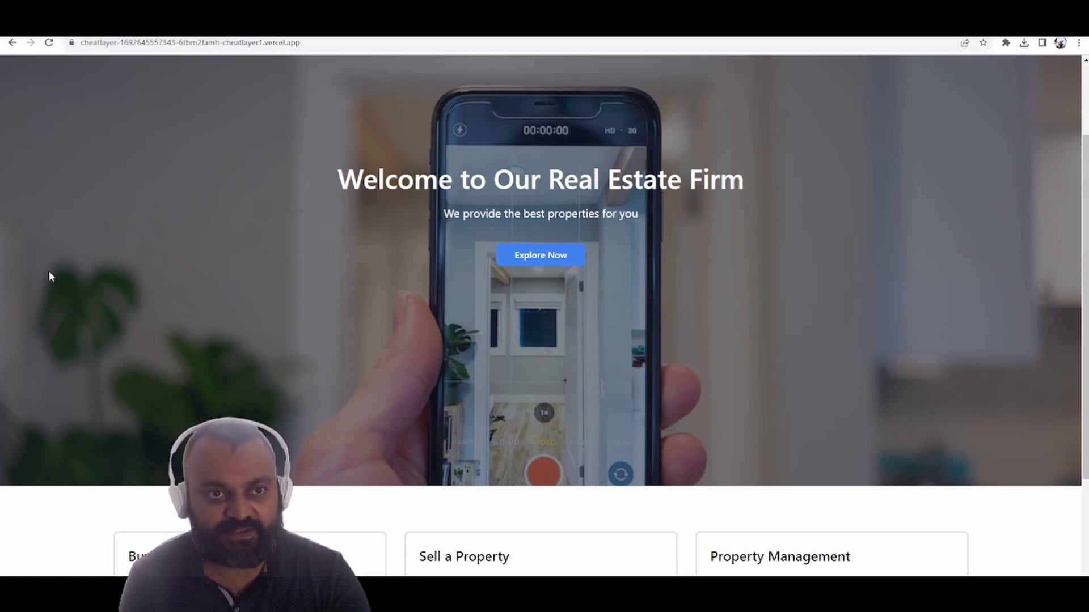
pyautogui.scroll(-3, 335, 355)
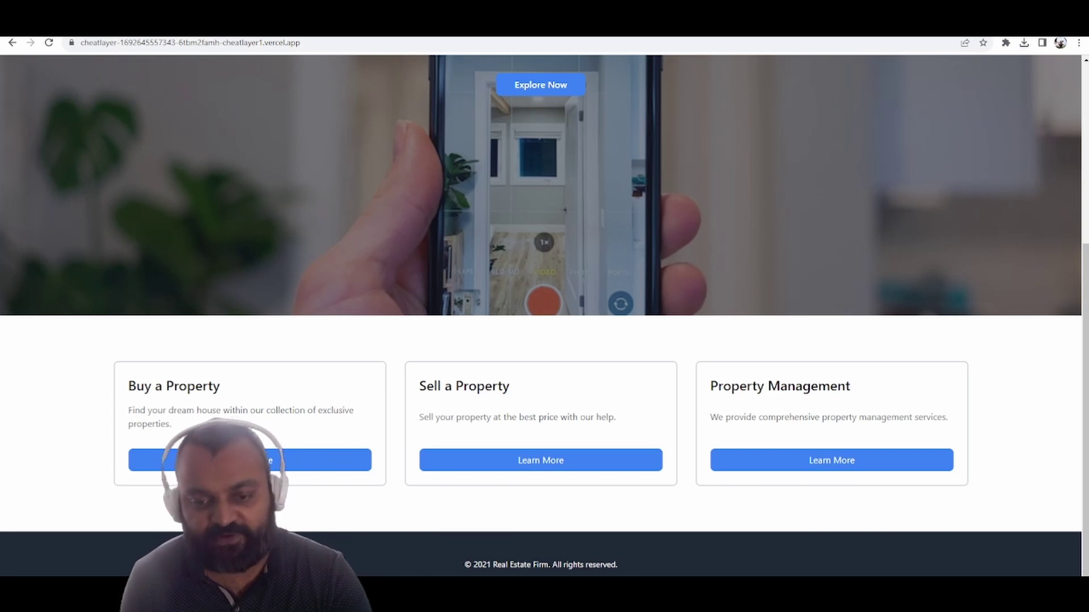
pyautogui.scroll(5, 420, 204)
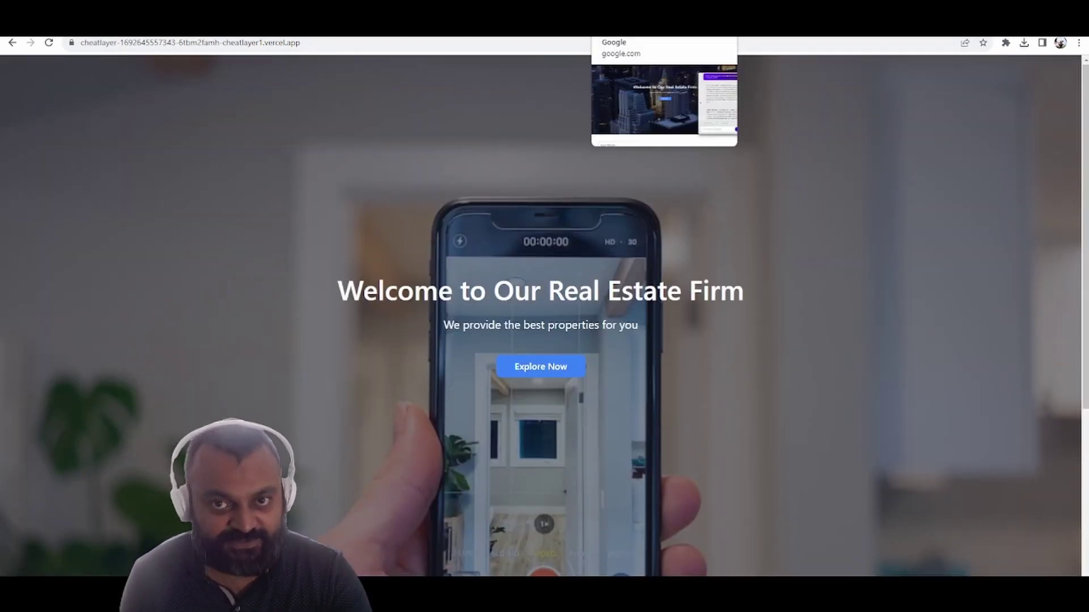
# Step: Send Project Atlas the request 'add a functional mortgage calculator' for the landing page
pyautogui.click(646, 25)
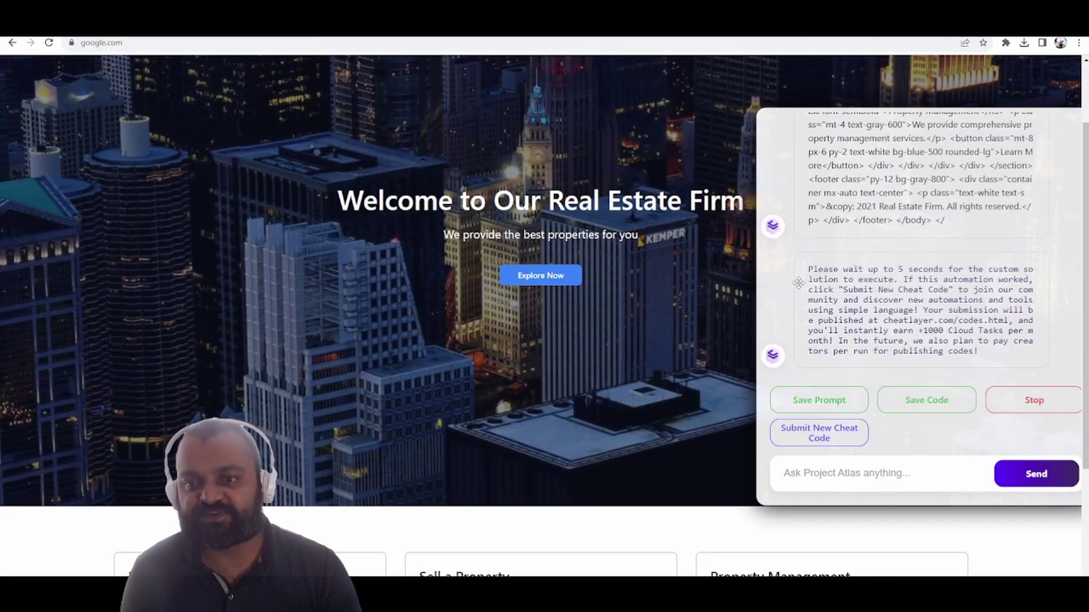
pyautogui.moveTo(767, 275); pyautogui.dragTo(509, 251)
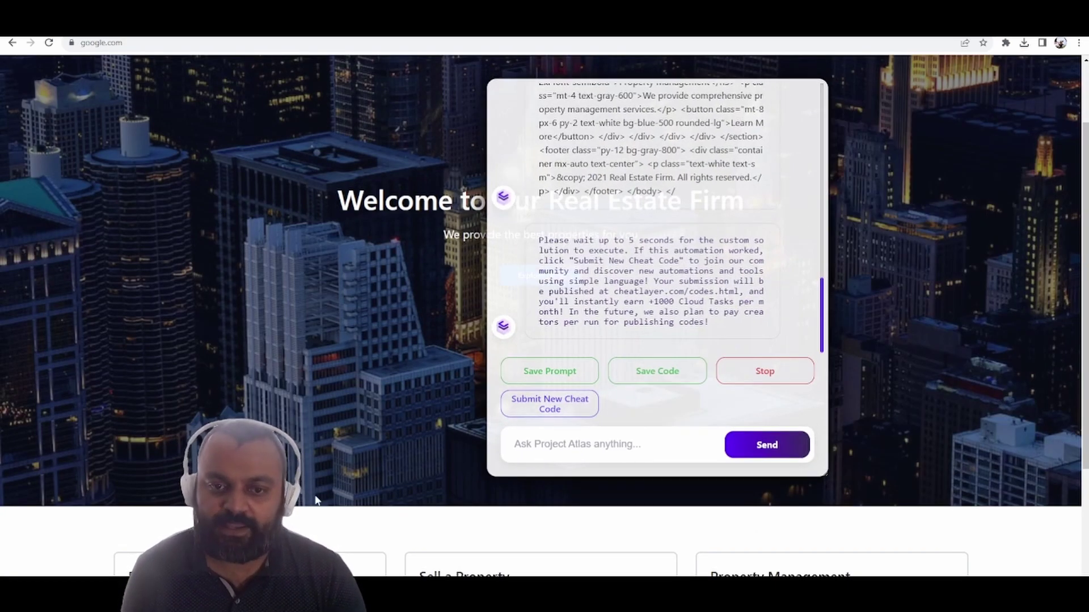
pyautogui.scroll(-3, 472, 500)
pyautogui.click(574, 448)
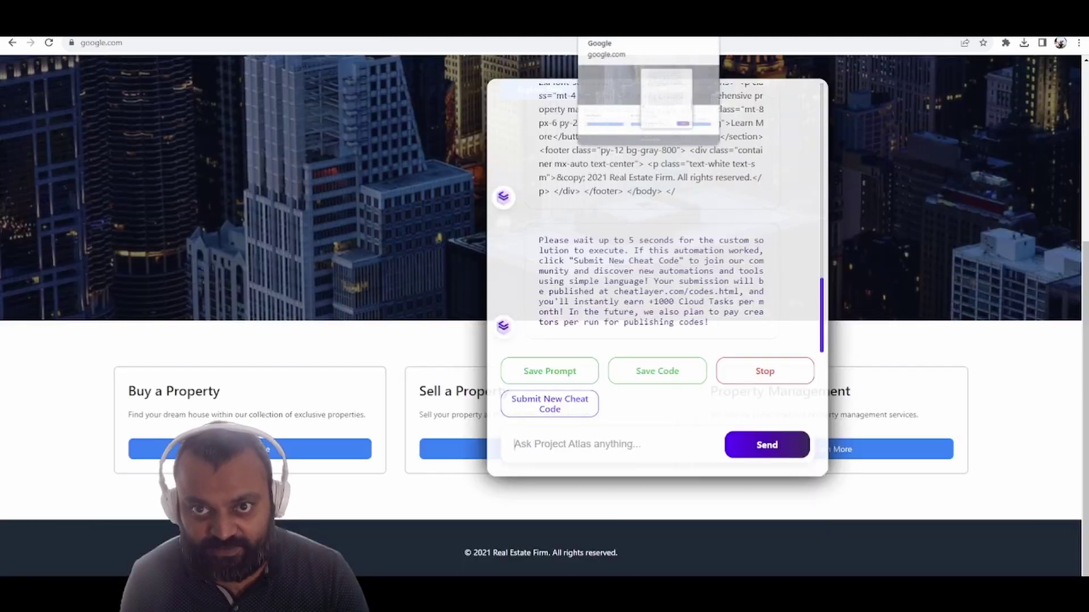
pyautogui.write('ad')
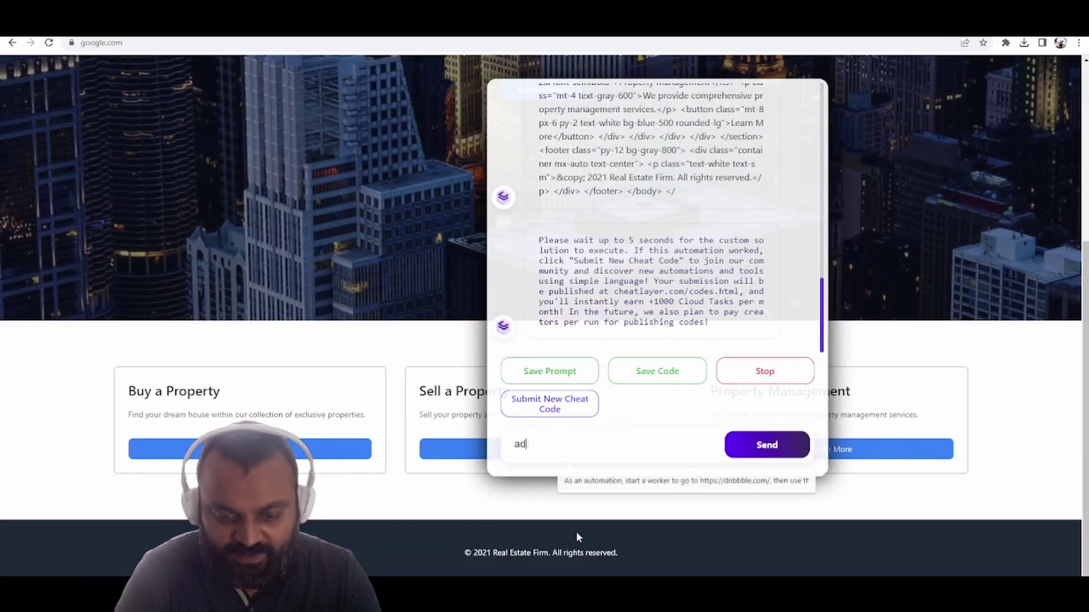
pyautogui.write('d a functional m')
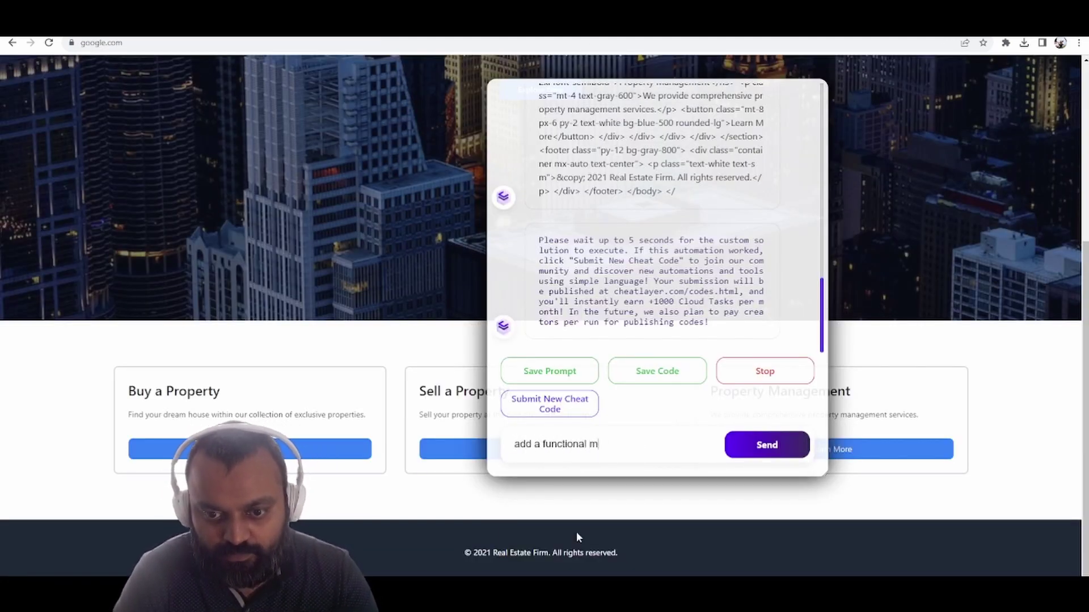
pyautogui.write('ortgage calculator')
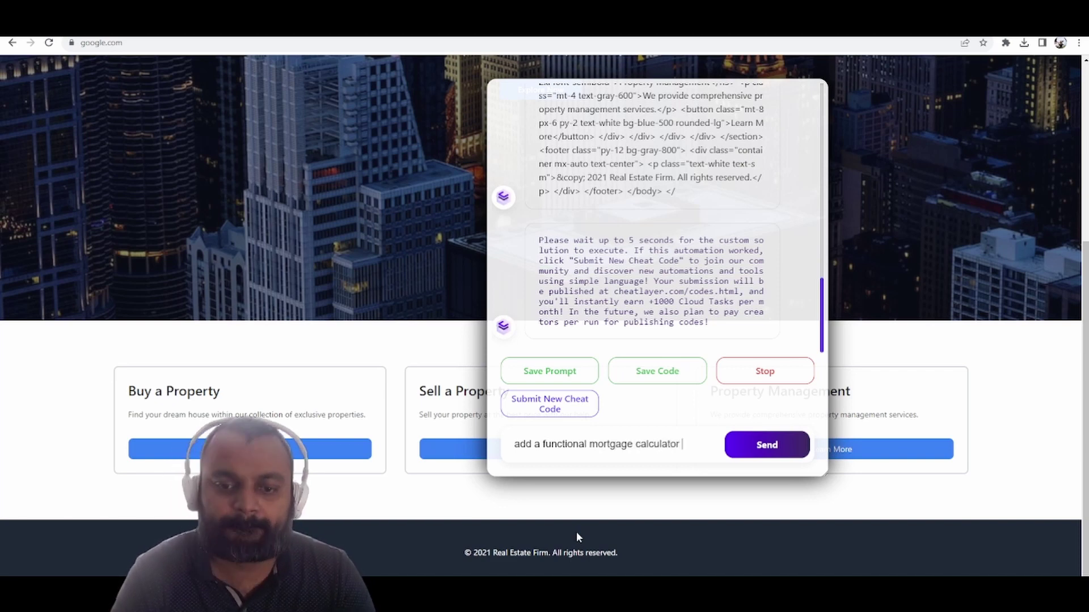
pyautogui.press('Return')
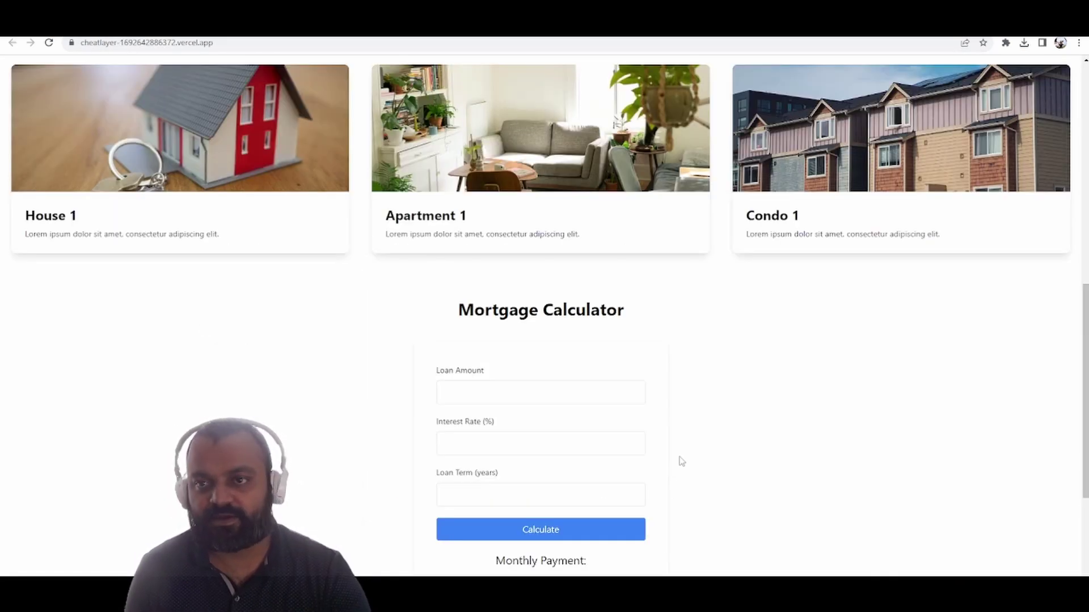
pyautogui.click(173, 42)
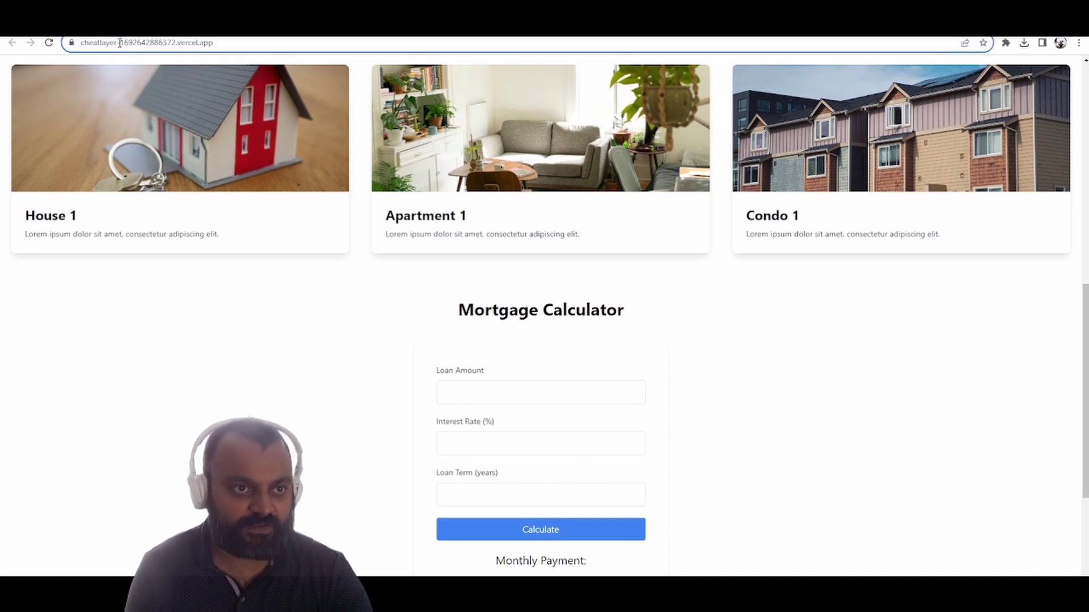
pyautogui.doubleClick(173, 43)
pyautogui.click(94, 44)
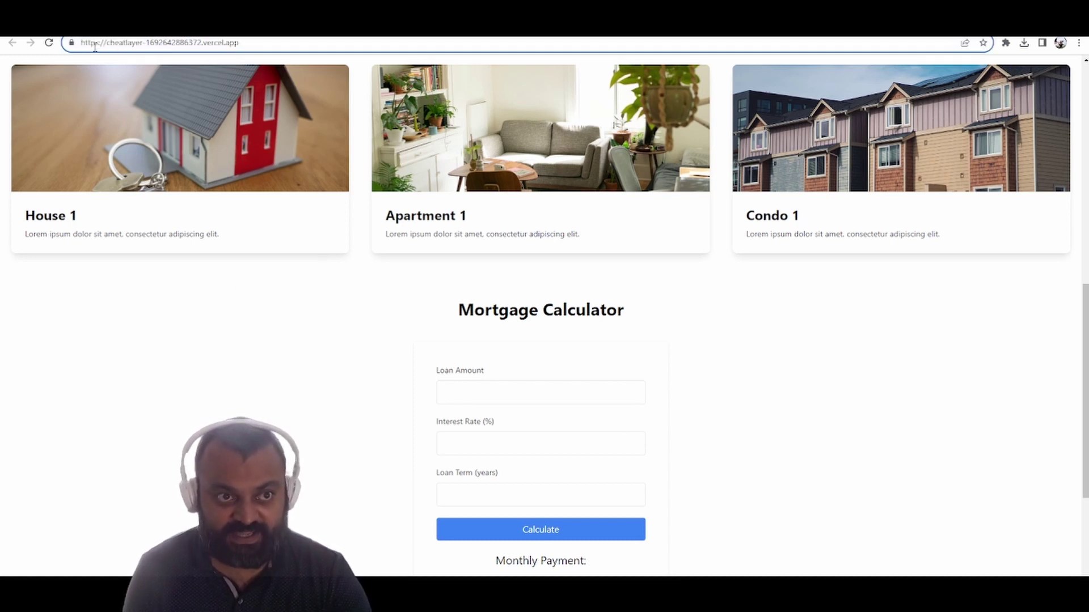
# Step: Calculate a 50000 loan at 5% over 32 years, giving 261.26 monthly
pyautogui.click(474, 394)
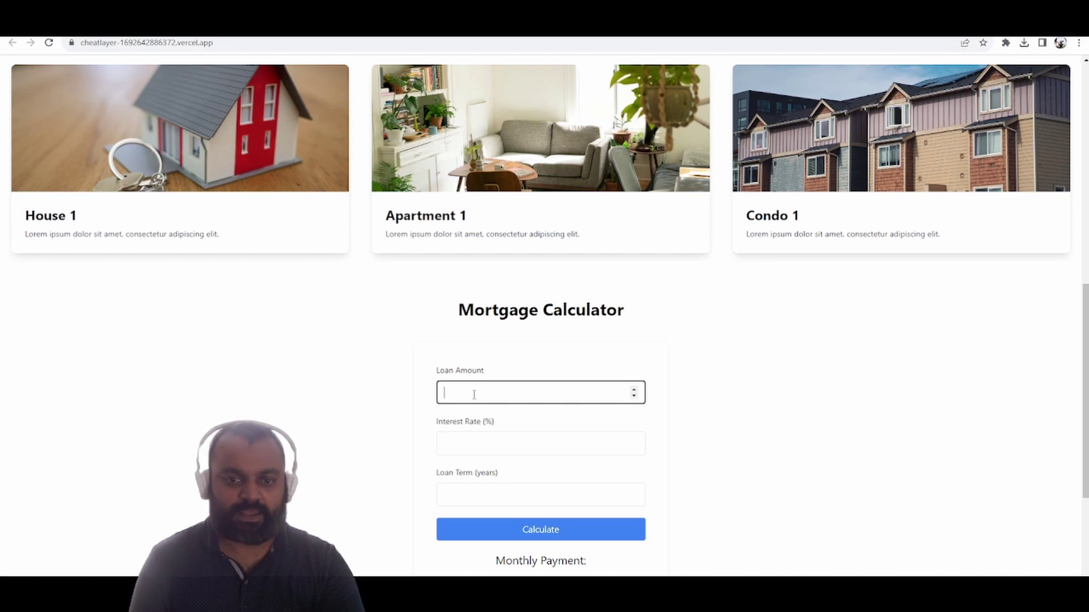
pyautogui.write('50000')
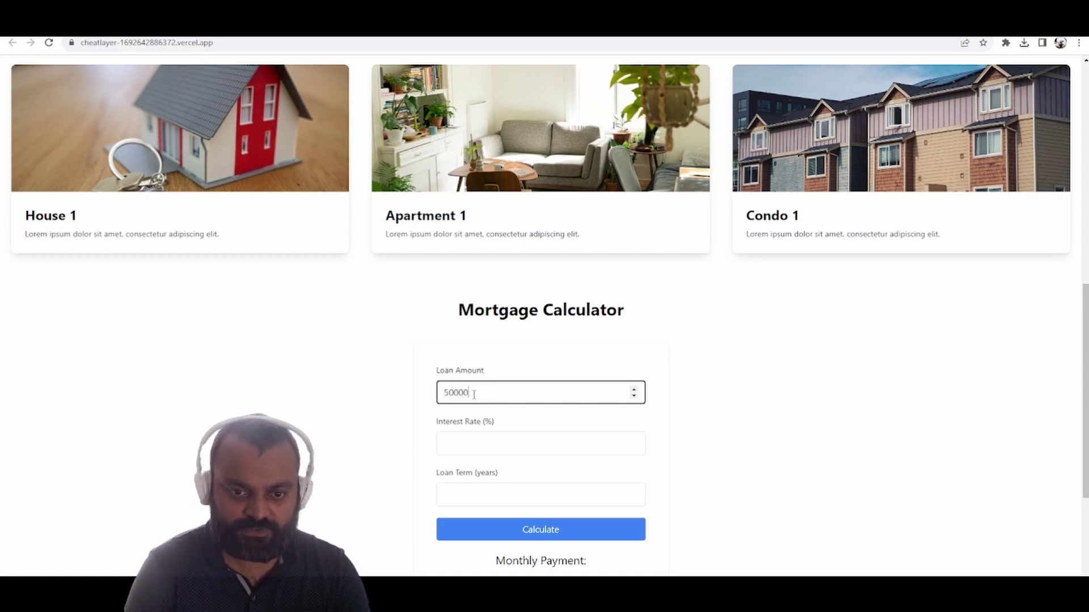
pyautogui.press('Tab')
pyautogui.write('5')
pyautogui.press('Tab')
pyautogui.write('32')
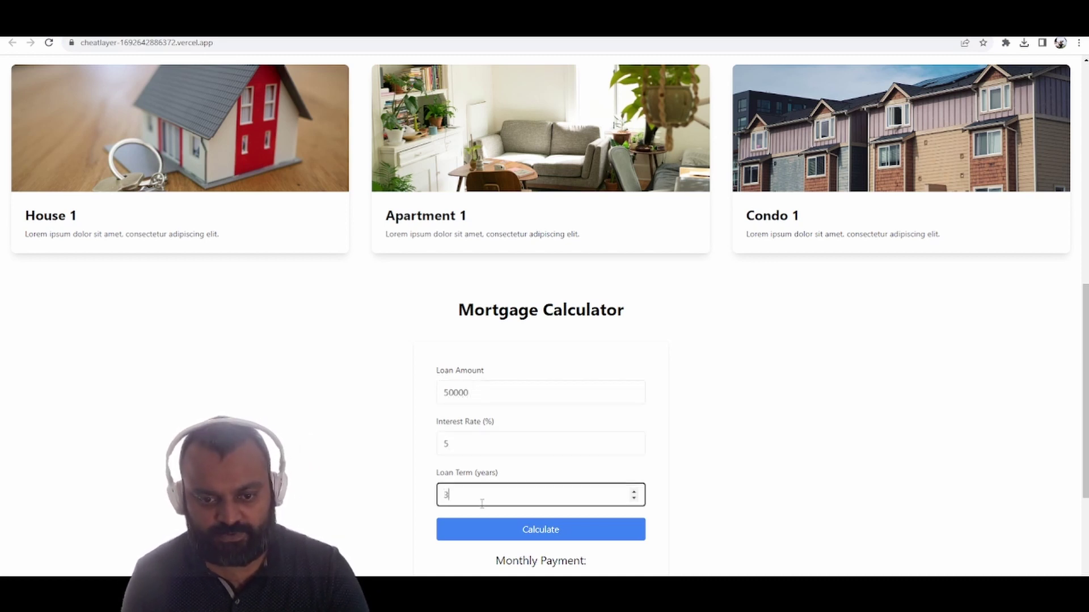
pyautogui.click(513, 537)
pyautogui.scroll(-2, 556, 506)
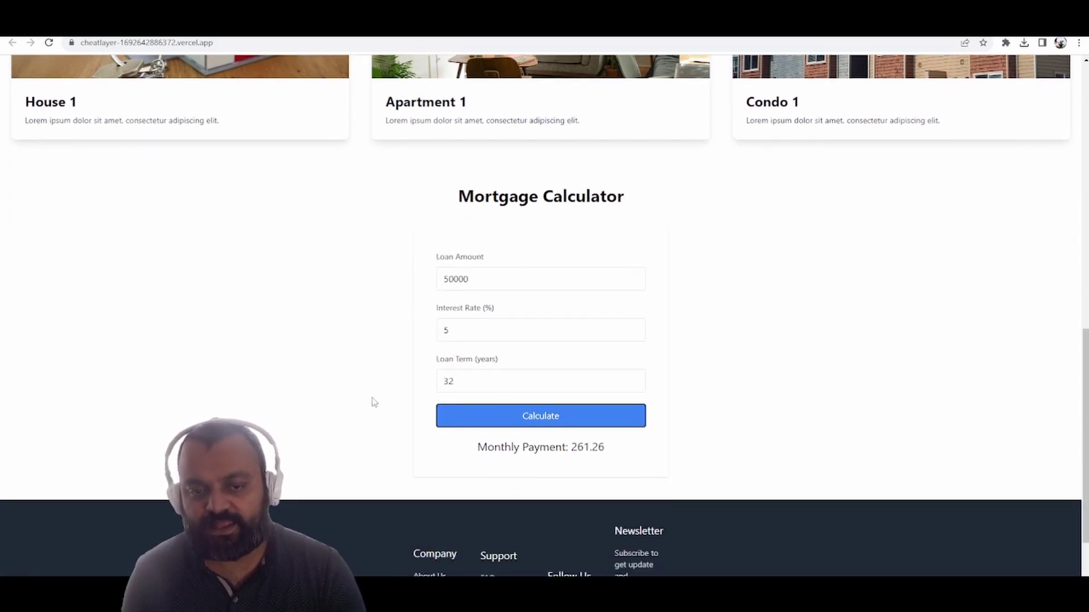
pyautogui.scroll(10, 373, 402)
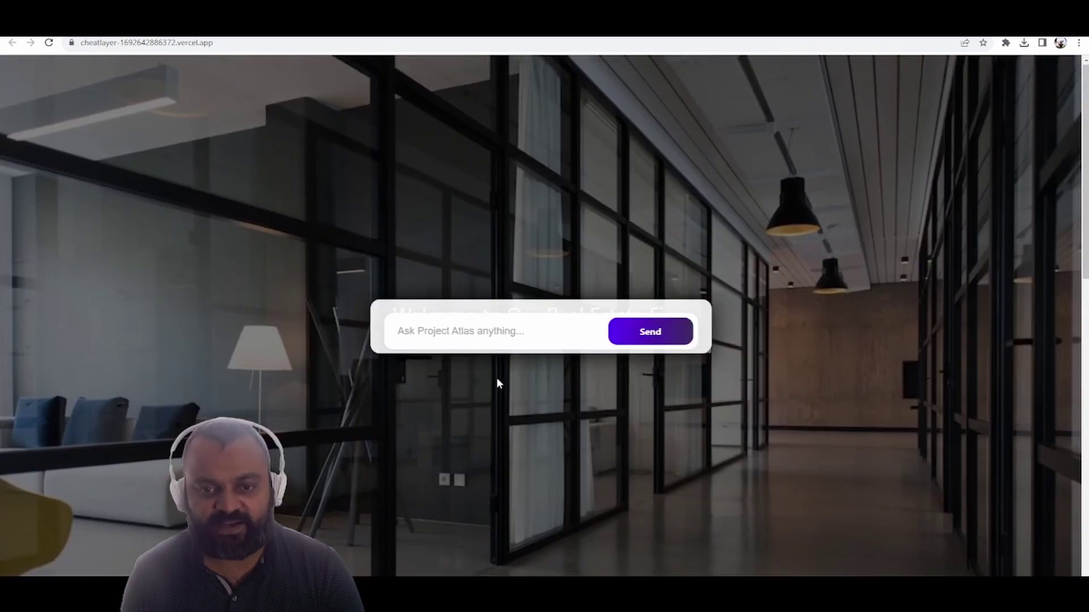
# Step: Send the test message 'asd' to the site's Project Atlas chat
pyautogui.click(501, 328)
pyautogui.write('asd')
pyautogui.click(652, 334)
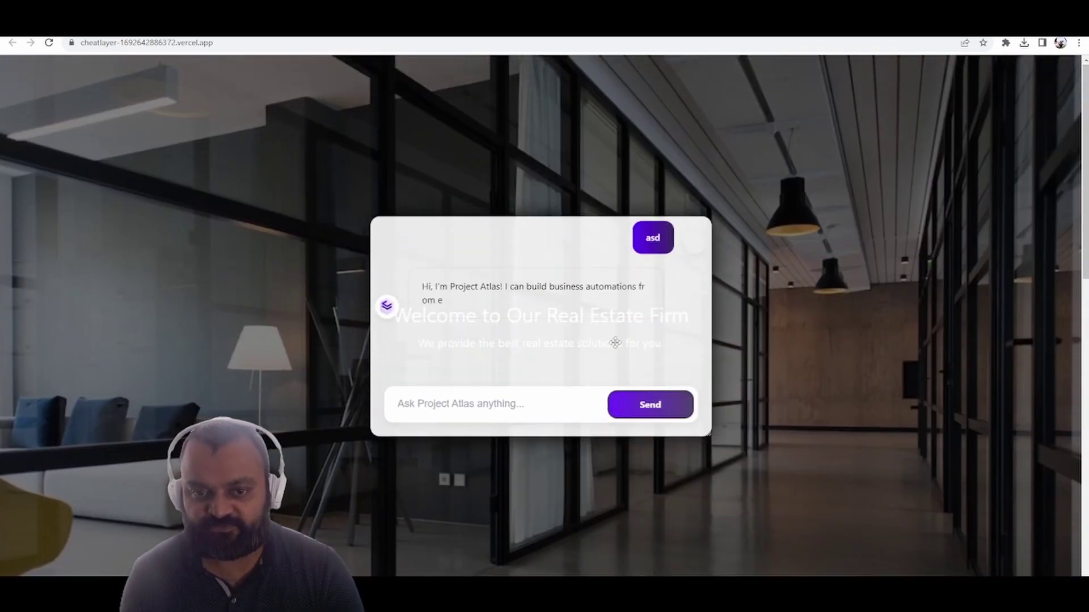
# Step: Start another Project Atlas prompt with 'tw' and scroll through the suggestions
pyautogui.click(475, 494)
pyautogui.write('tw')
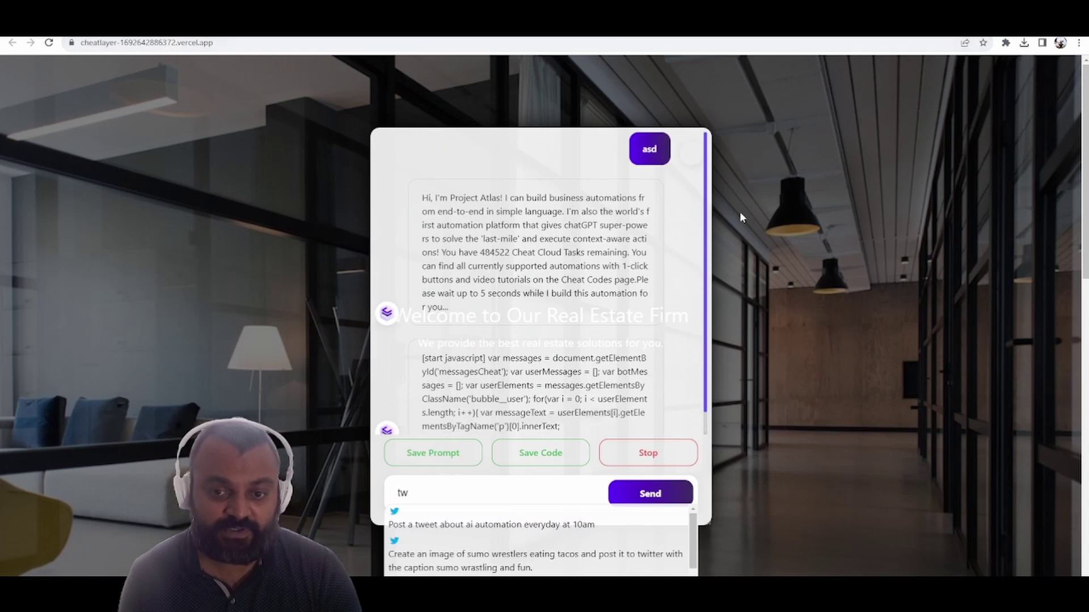
pyautogui.scroll(-1, 659, 343)
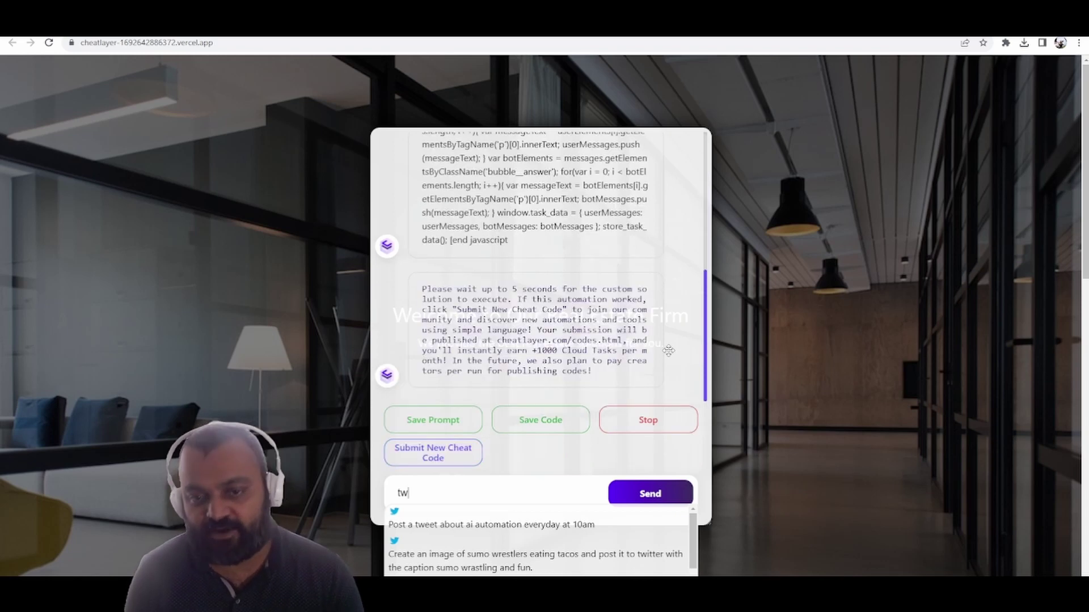
pyautogui.scroll(-10, 668, 351)
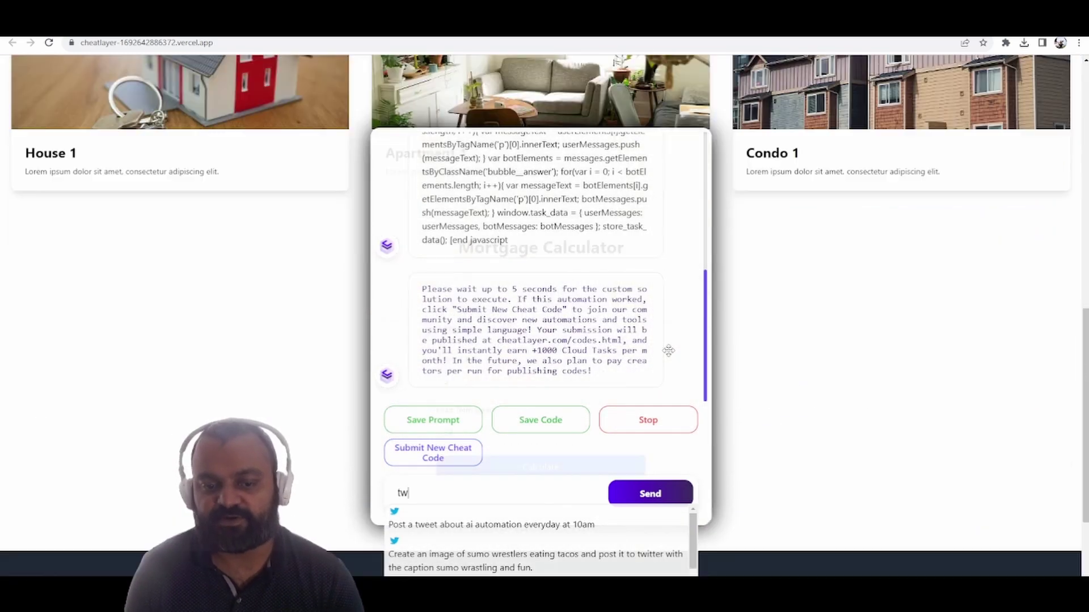
pyautogui.click(913, 316)
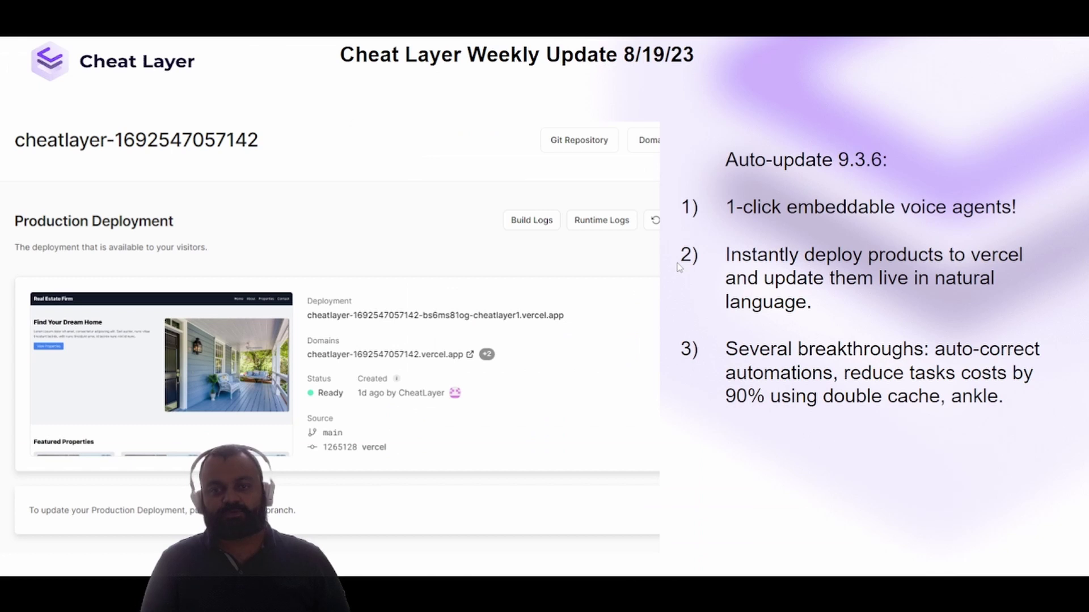